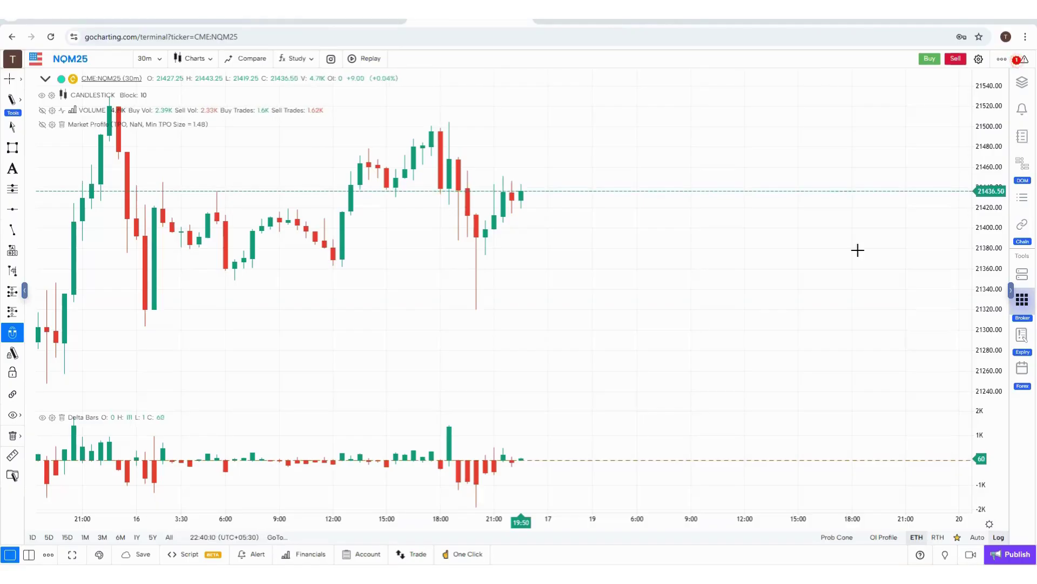
# Open the broker login panel and check the saved User ID suggestions
pyautogui.click(1020, 304)
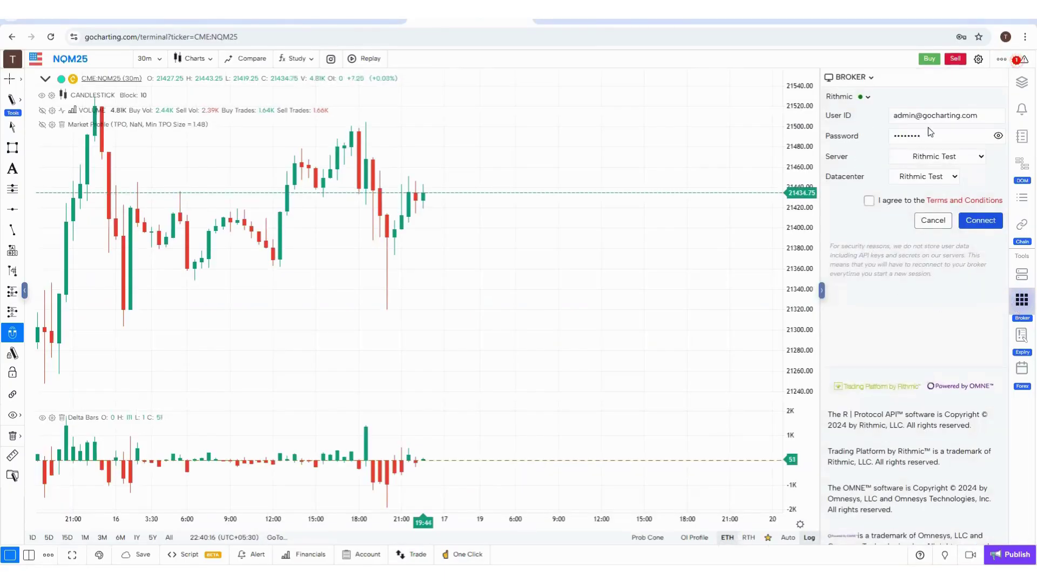
pyautogui.click(916, 116)
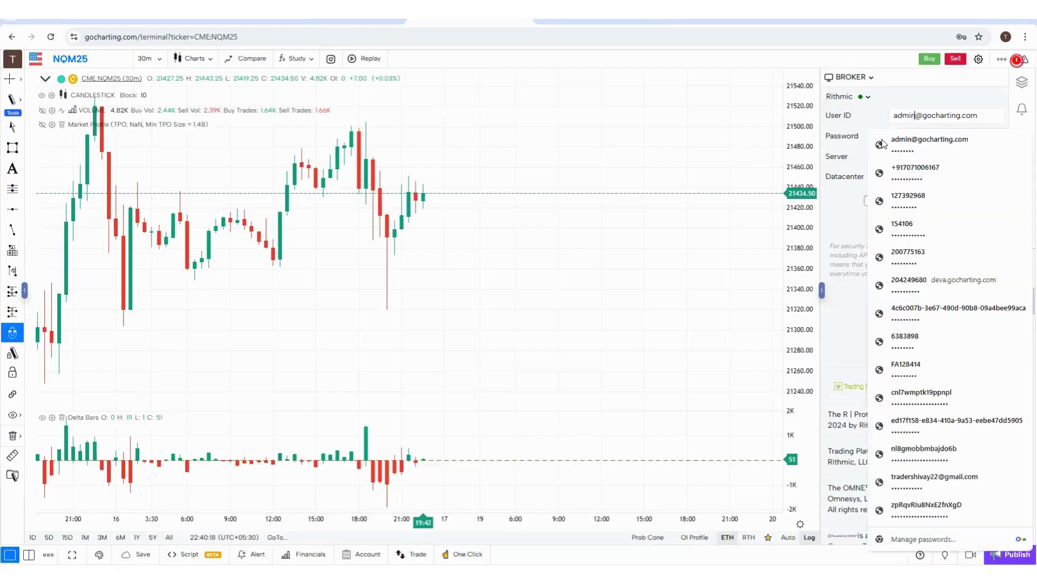
pyautogui.click(748, 162)
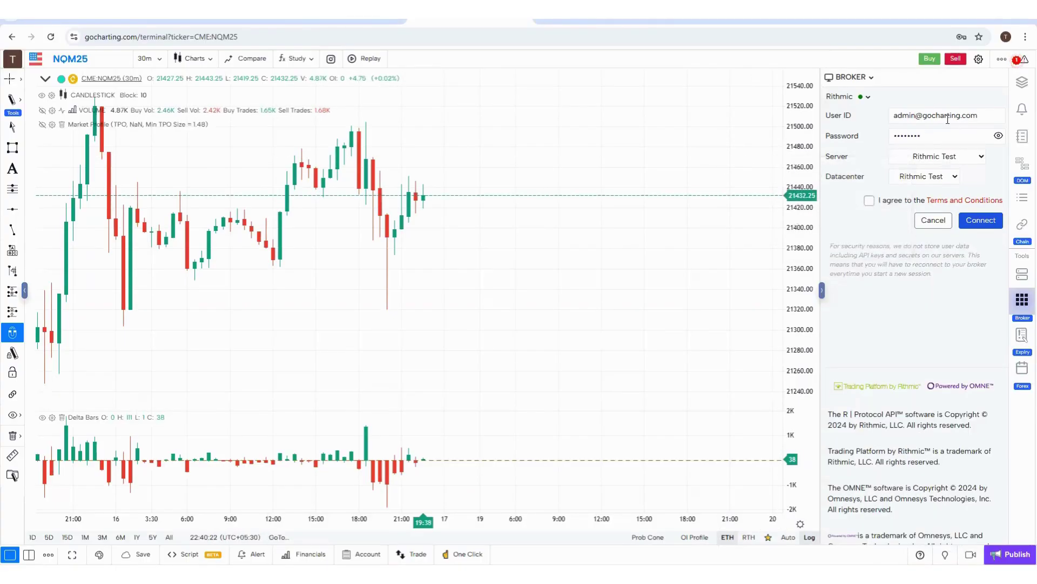
# Leave server and datacenter as Rithmic Test and accept the Rithmic terms and conditions
pyautogui.click(973, 156)
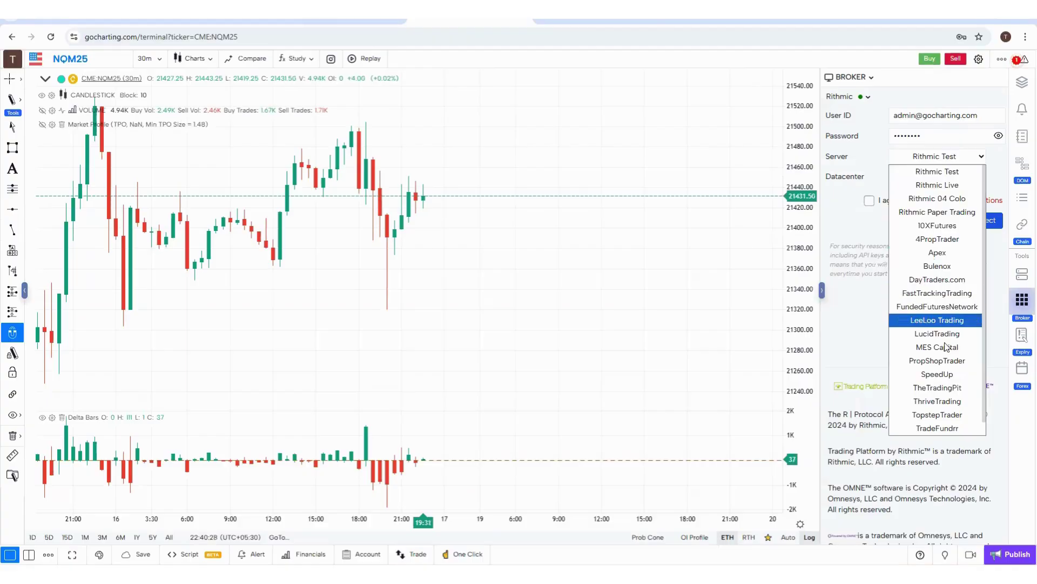
pyautogui.scroll(-1, 943, 343)
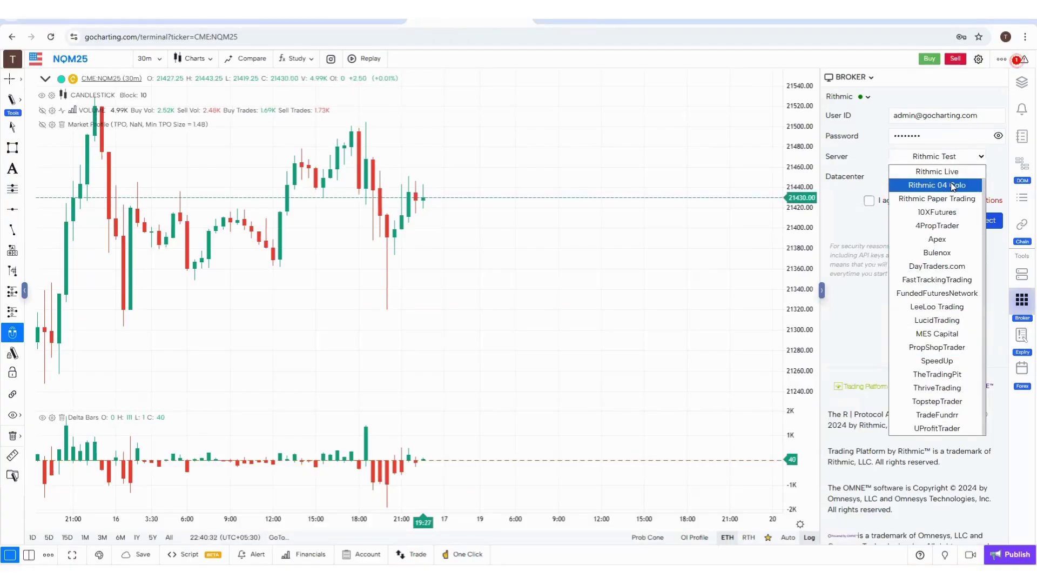
pyautogui.press('Escape')
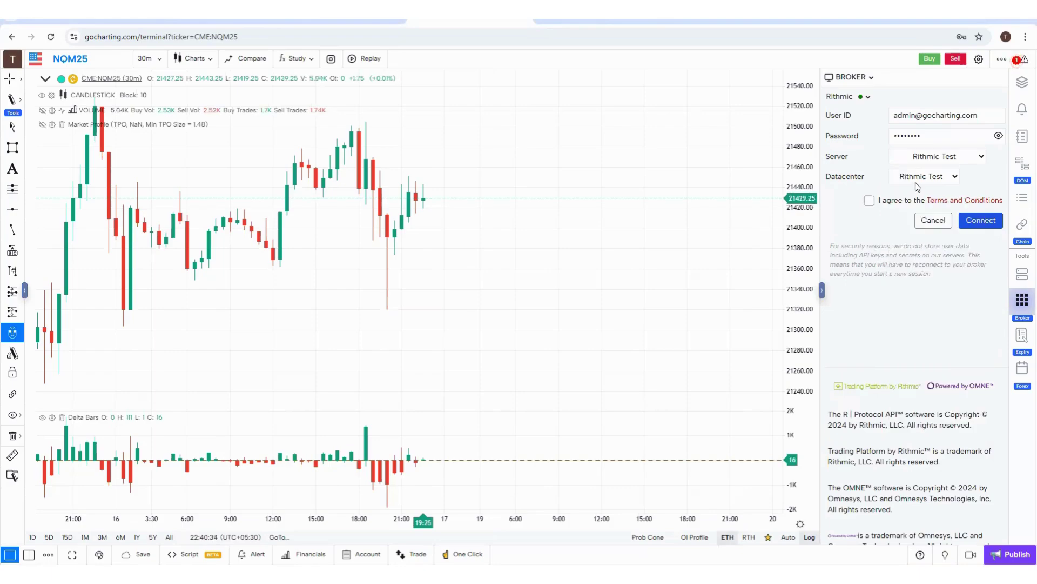
pyautogui.click(918, 177)
pyautogui.click(913, 179)
pyautogui.click(844, 236)
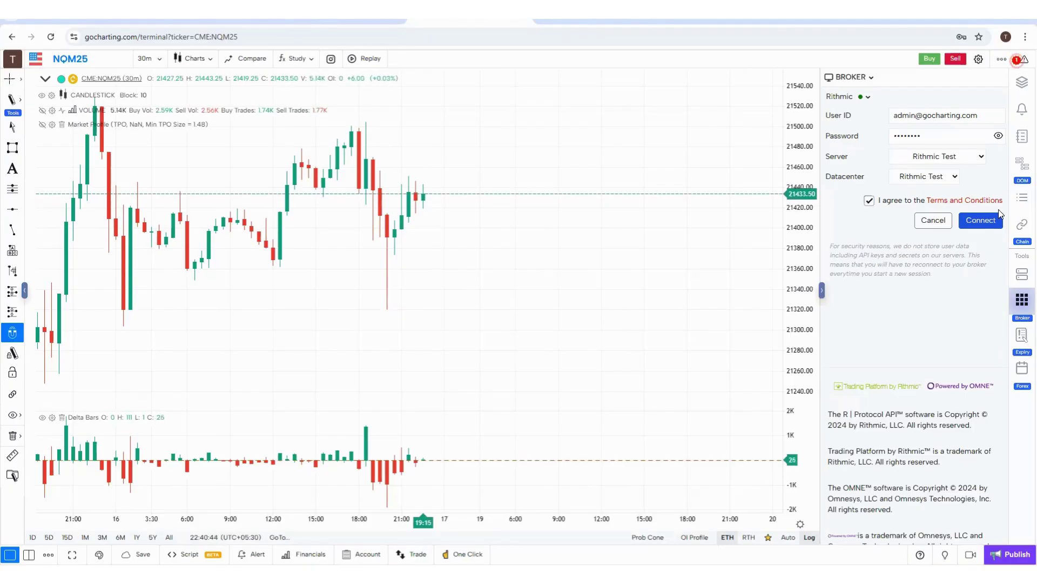
# Open the Rithmic login form from the App Store's USA broker list
pyautogui.click(870, 80)
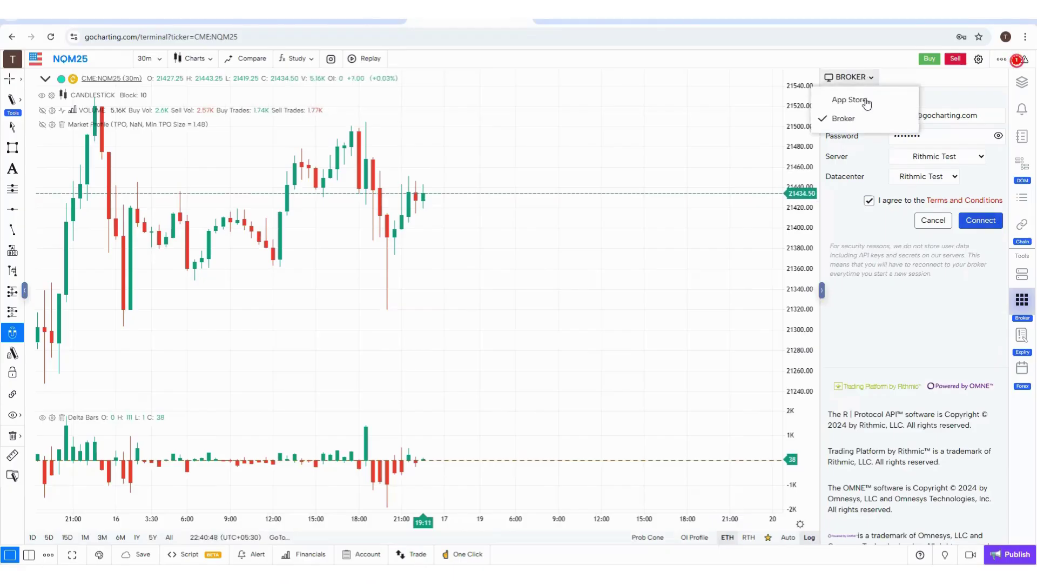
pyautogui.click(861, 103)
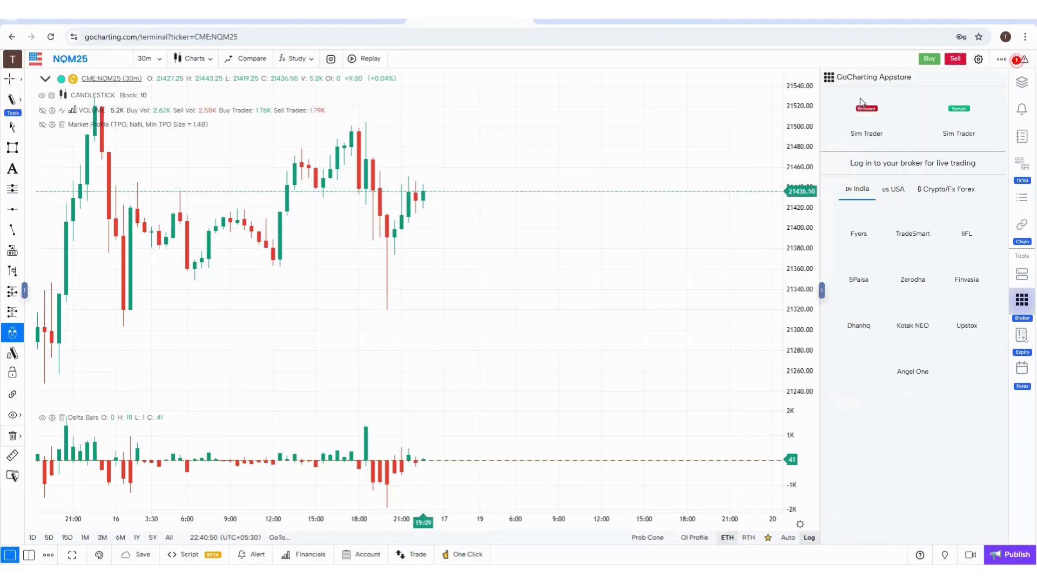
pyautogui.click(895, 191)
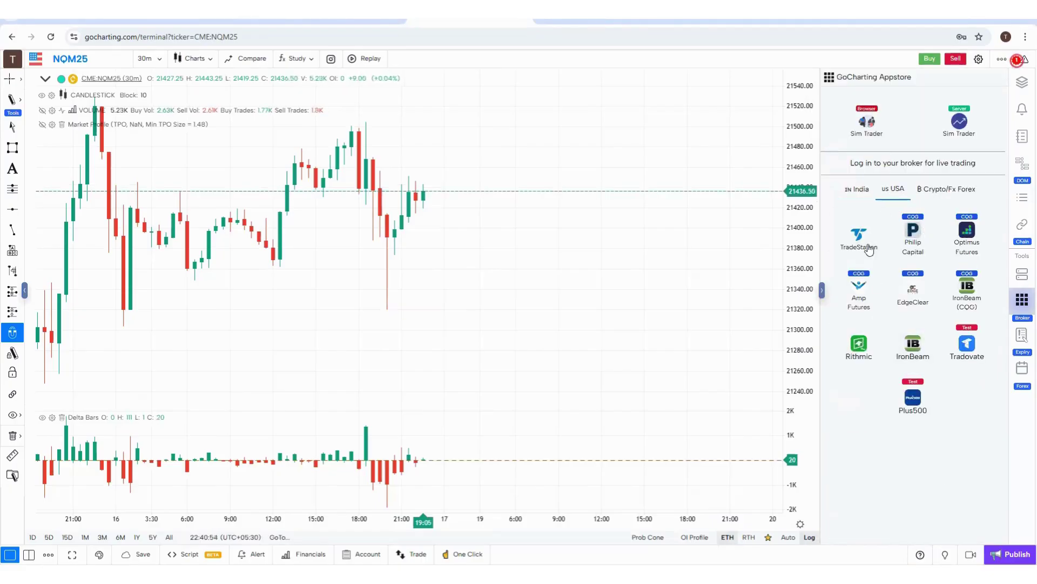
pyautogui.click(859, 345)
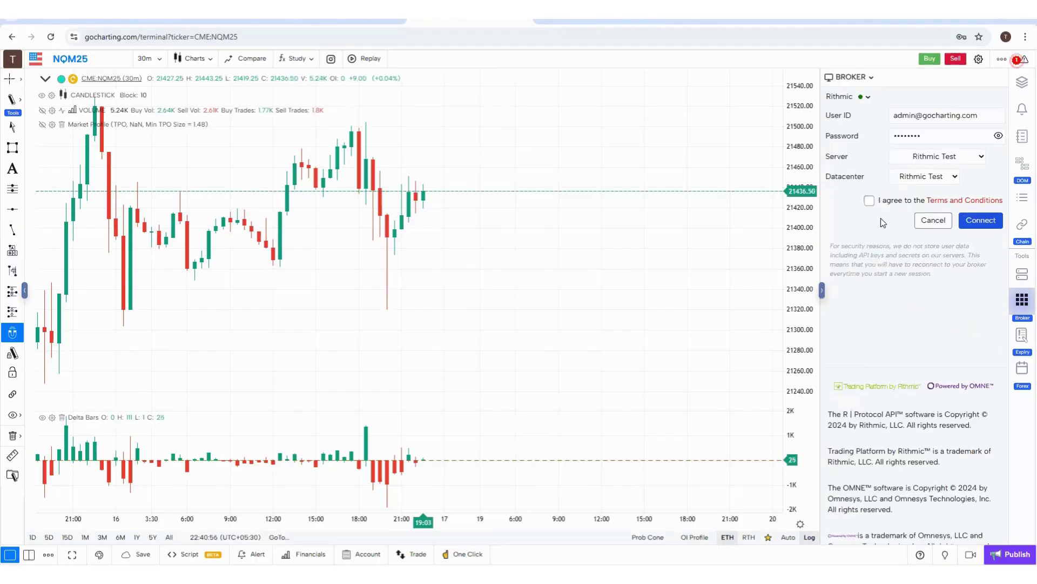
# Tick the terms agreement and confirm the server stays Rithmic Test
pyautogui.click(869, 200)
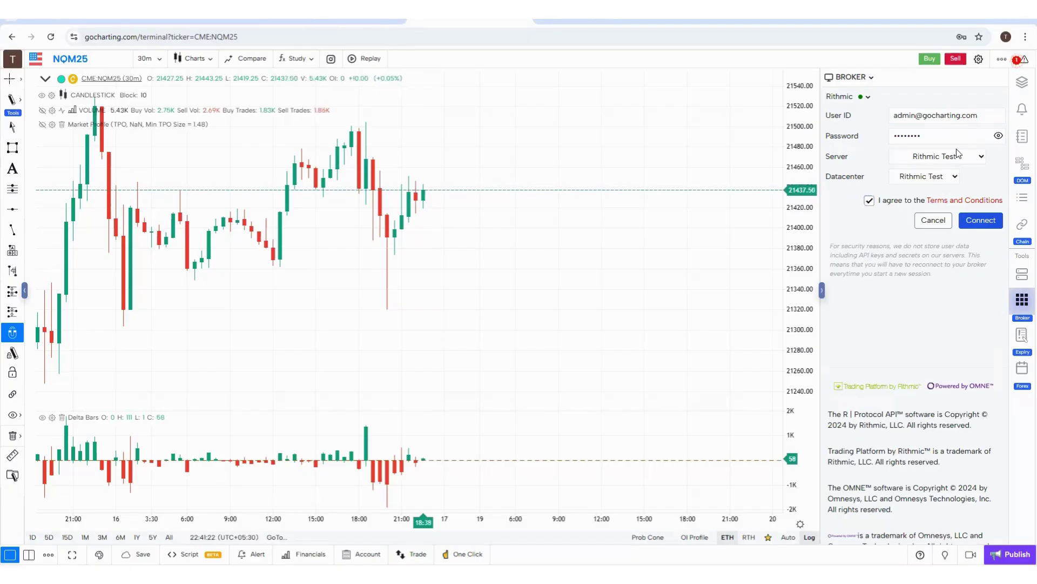
pyautogui.click(962, 158)
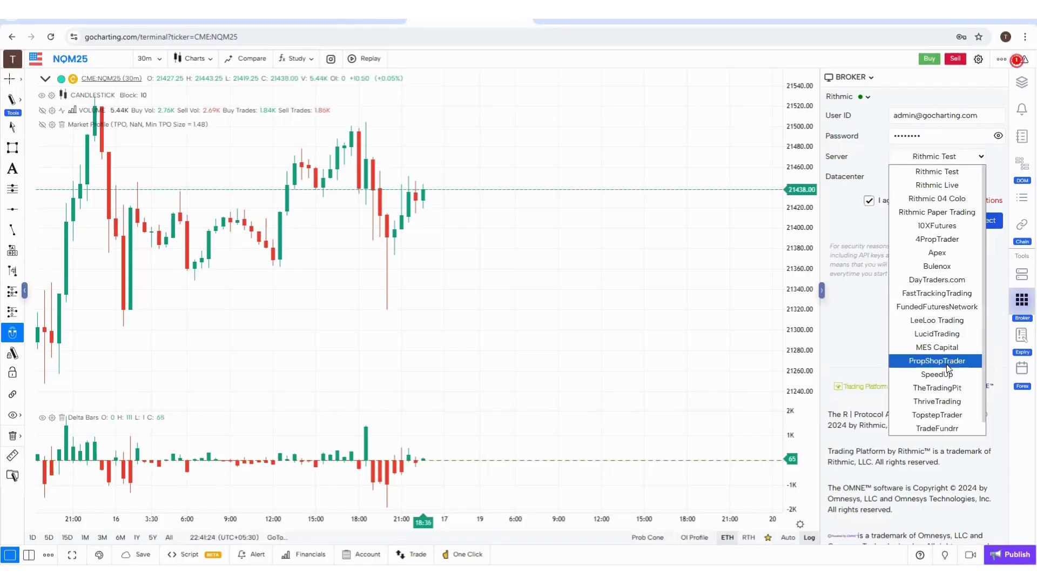
pyautogui.click(861, 331)
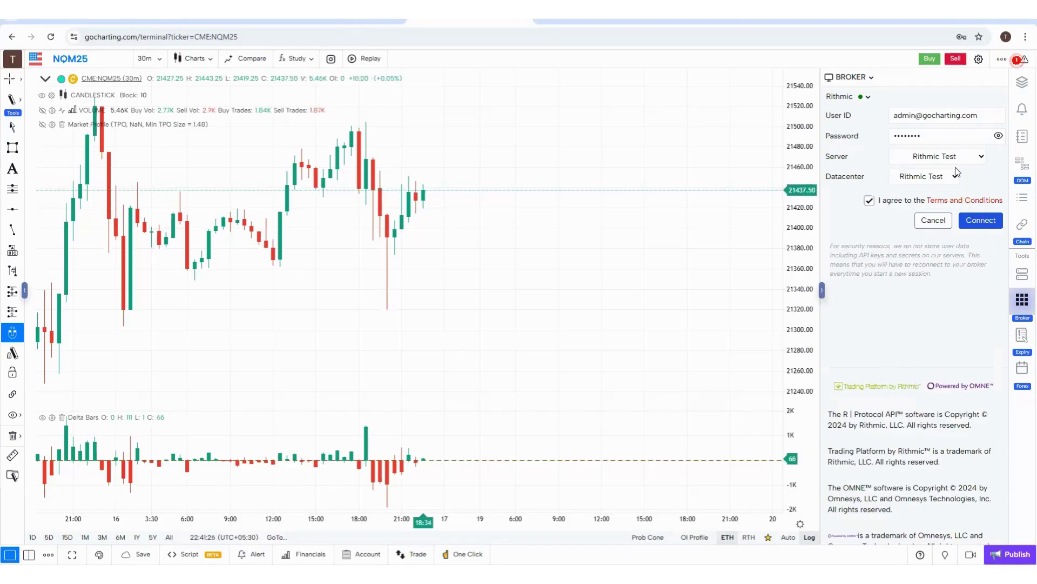
# Connect to Rithmic, collapse the broker panel, and pan NQM25 back to earlier candles
pyautogui.click(990, 226)
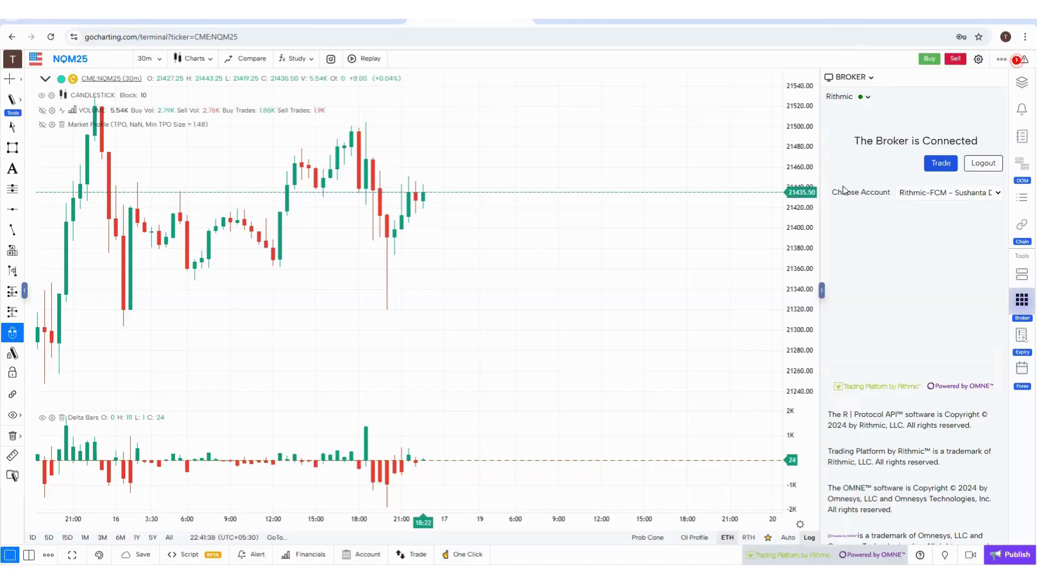
pyautogui.click(822, 291)
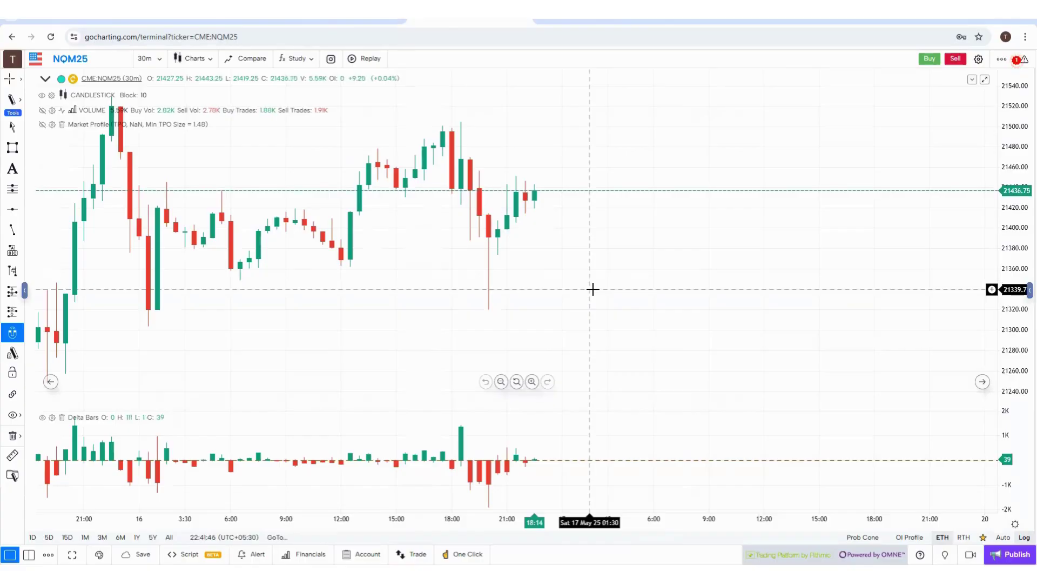
pyautogui.moveTo(452, 289); pyautogui.dragTo(650, 312)
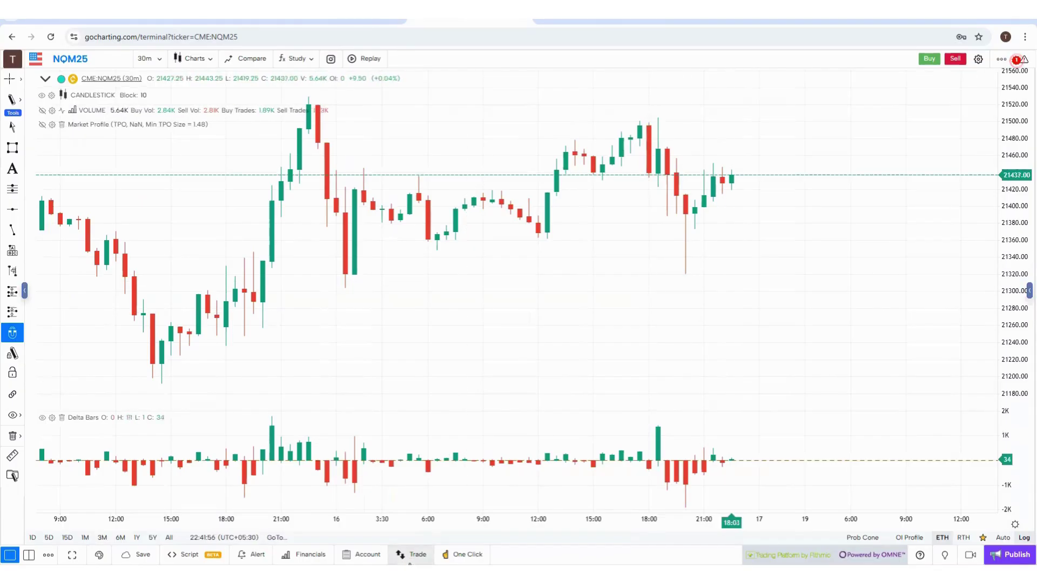
# Open a buy order ticket for NQM25 and select its limit price field
pyautogui.click(411, 557)
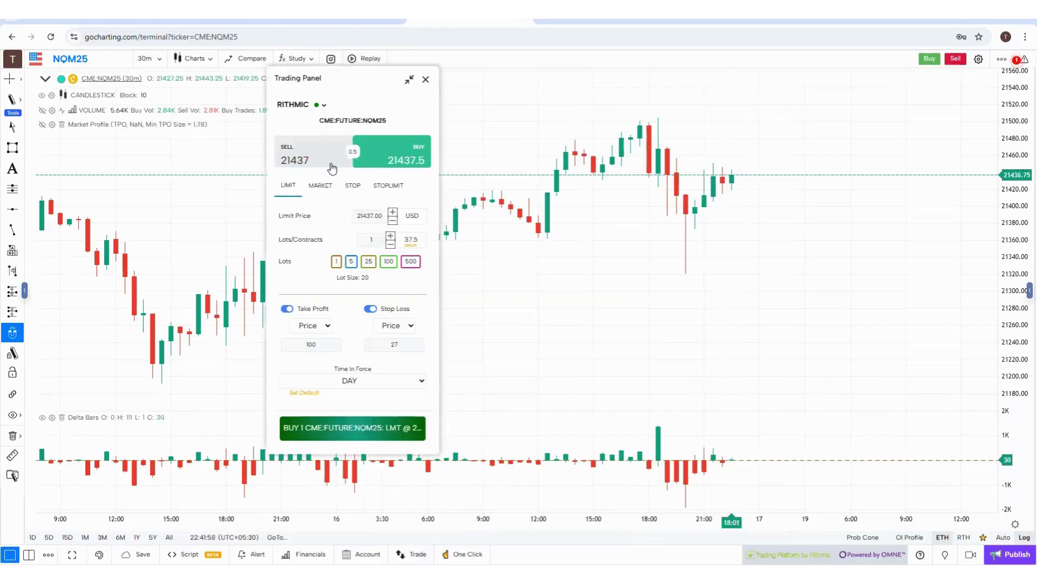
pyautogui.click(306, 165)
pyautogui.click(391, 155)
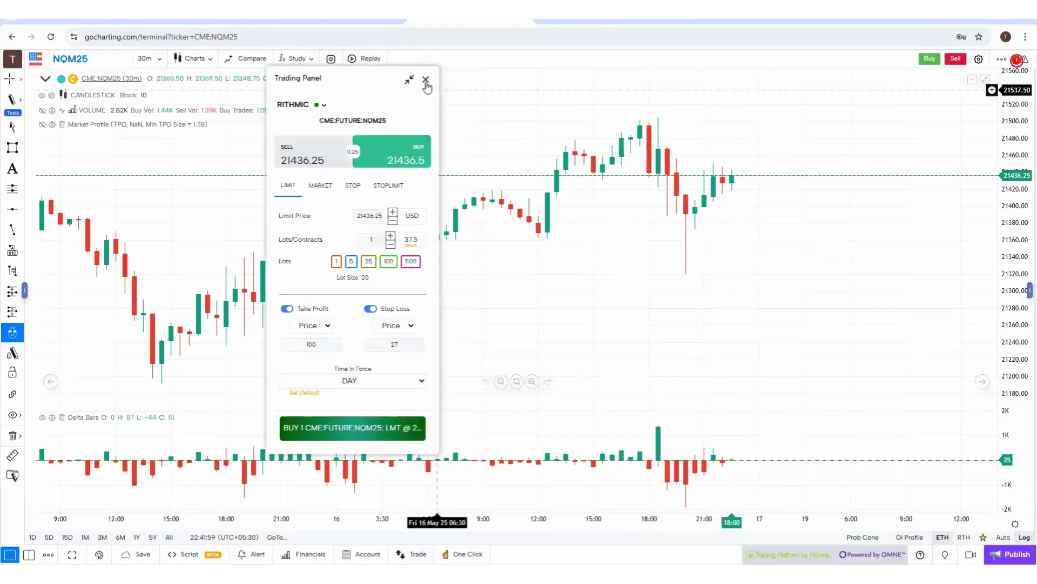
pyautogui.click(945, 64)
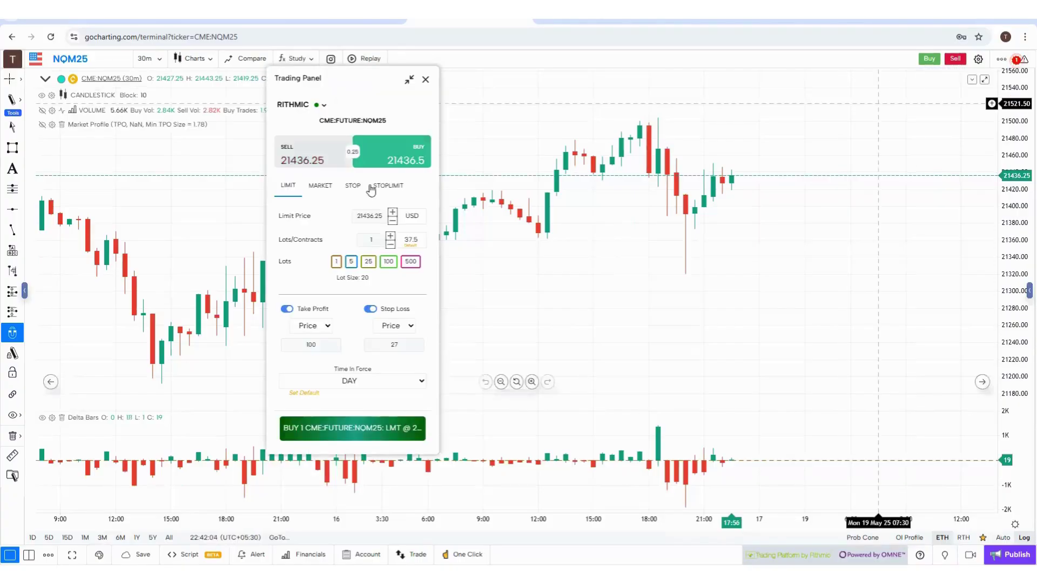
pyautogui.click(318, 161)
pyautogui.click(406, 156)
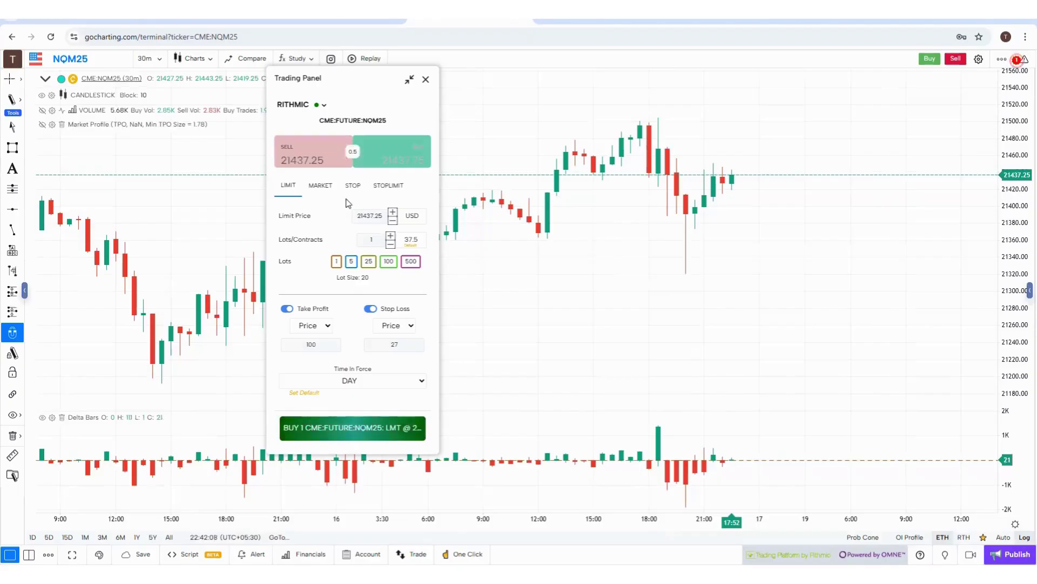
pyautogui.click(374, 221)
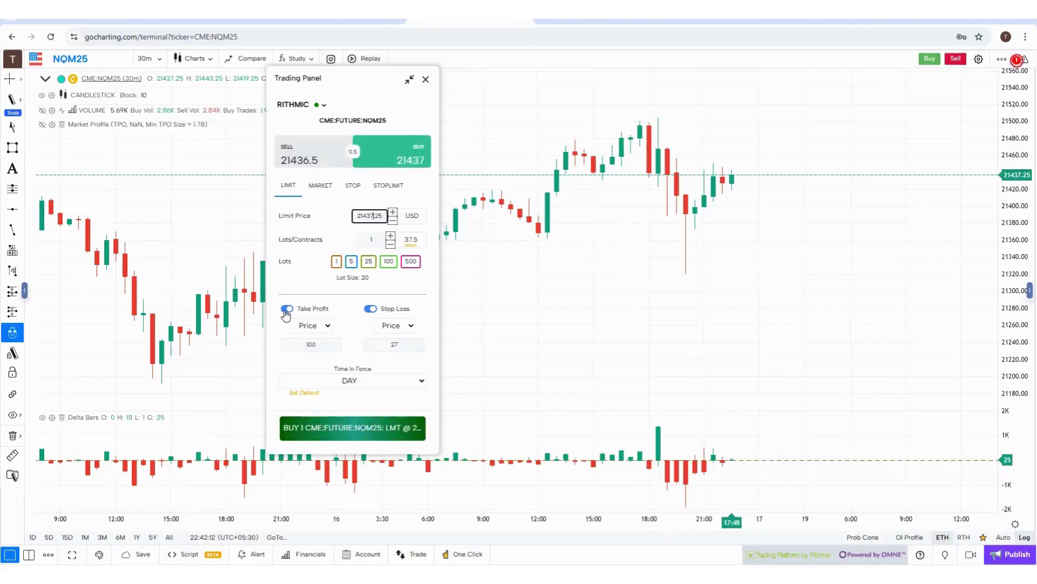
# Keep take profit measured as Price and switch the order type through Market and Stop to Stop Limit
pyautogui.click(319, 328)
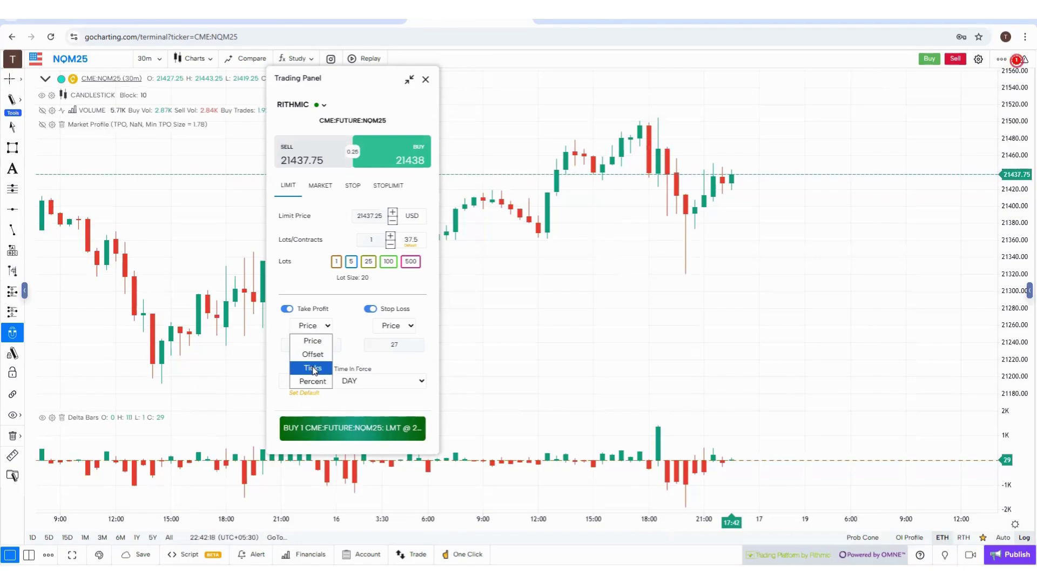
pyautogui.click(319, 340)
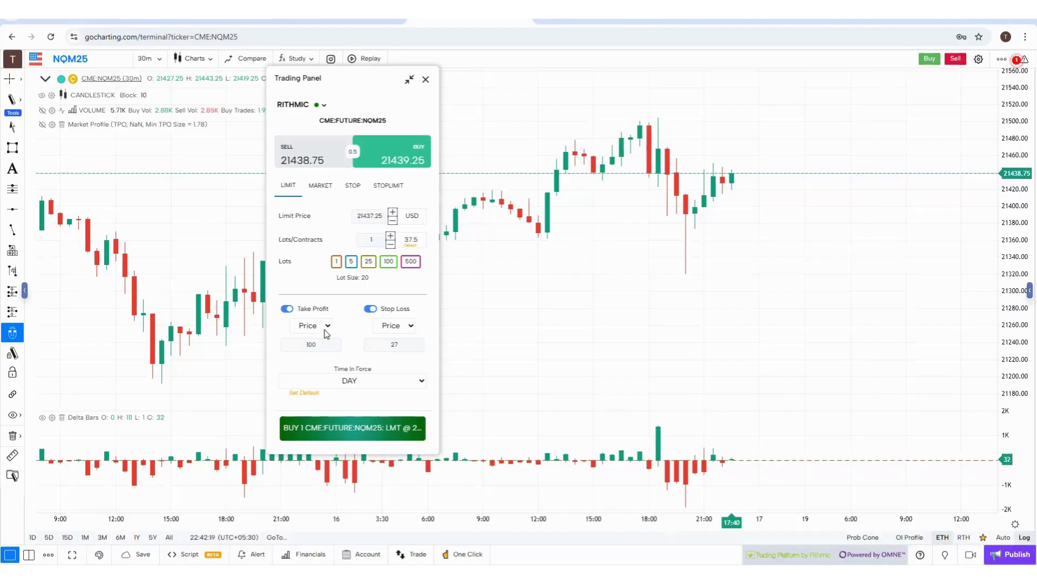
pyautogui.click(324, 328)
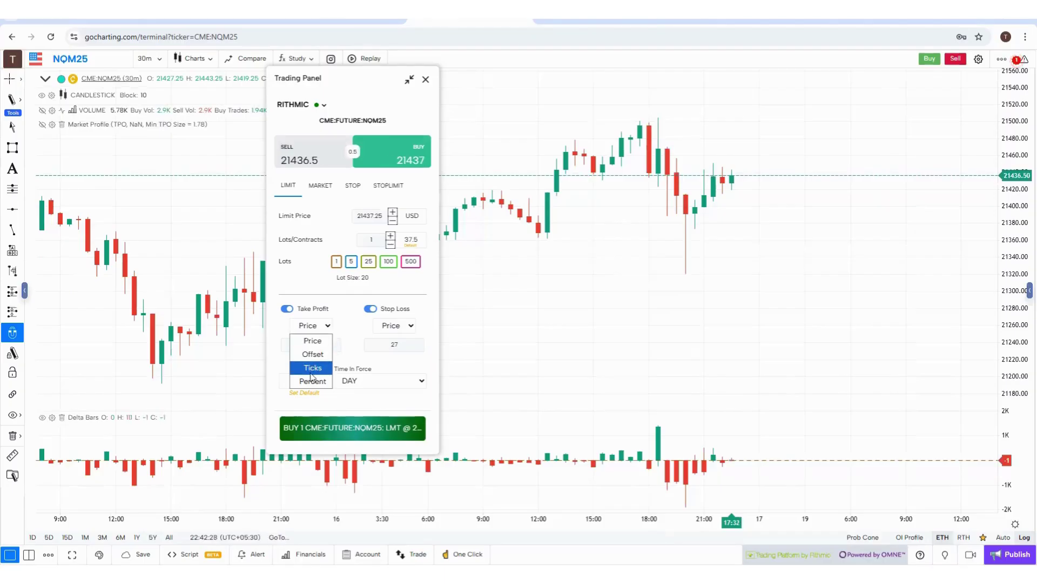
pyautogui.click(347, 336)
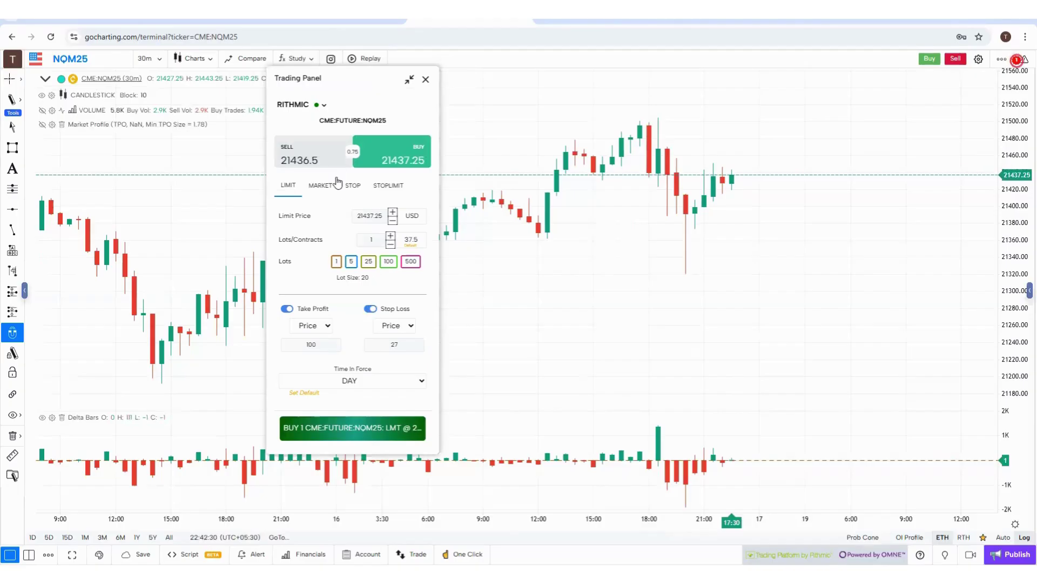
pyautogui.click(322, 190)
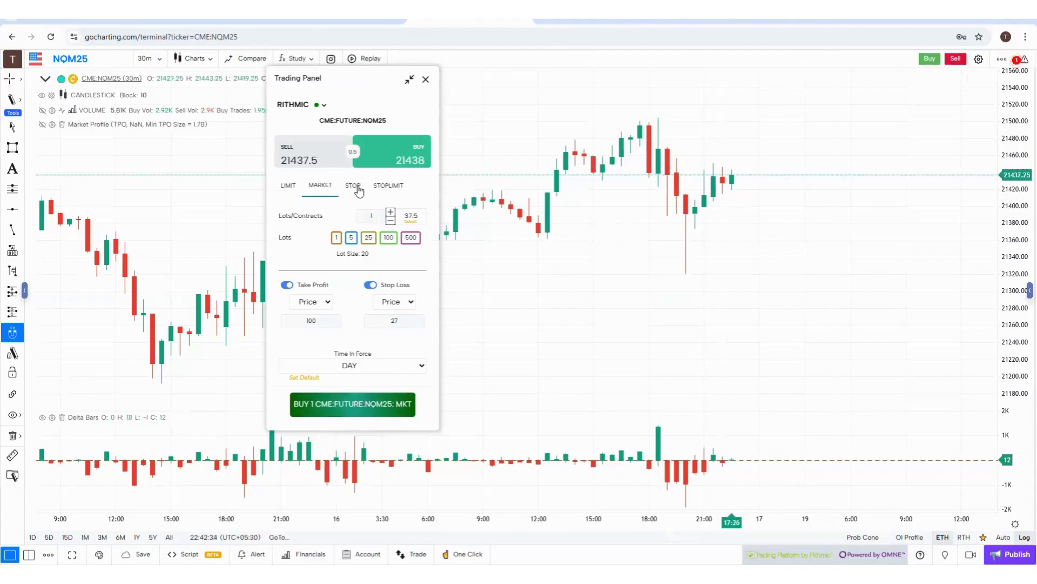
pyautogui.click(355, 187)
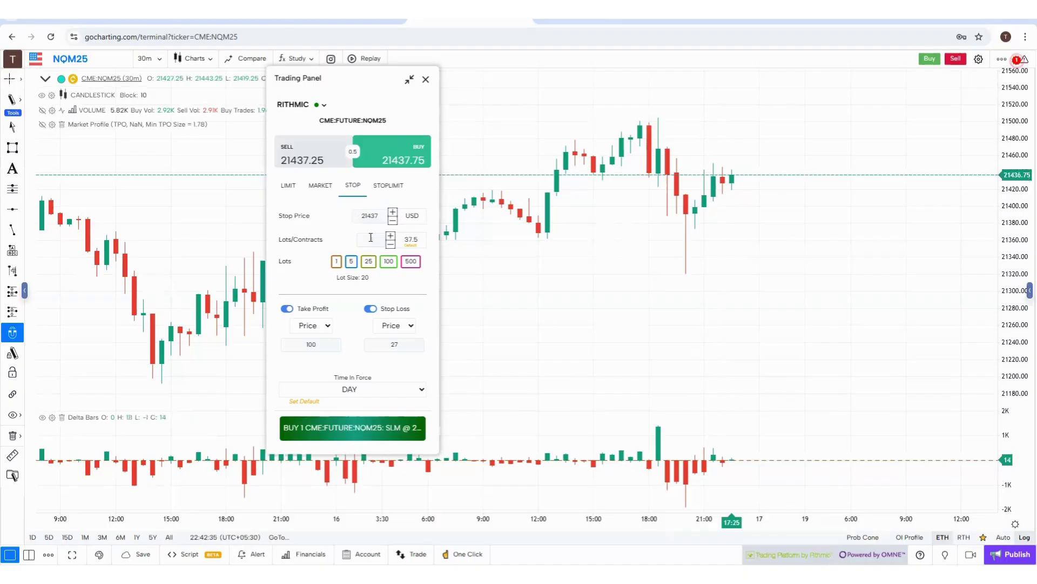
pyautogui.click(394, 189)
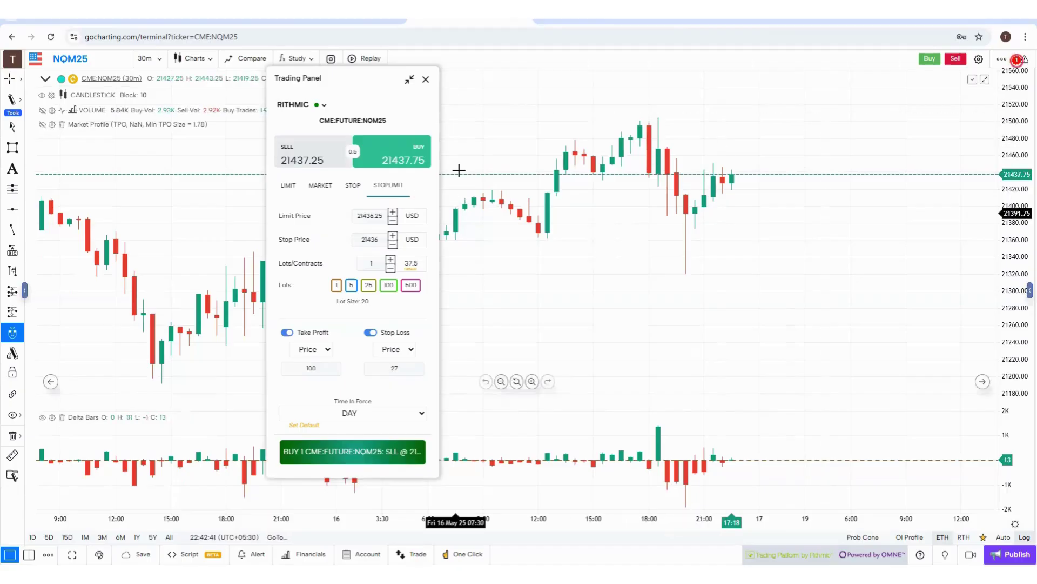
# Open the One Click trading bar, set the order to Limit, then close the bar
pyautogui.click(464, 554)
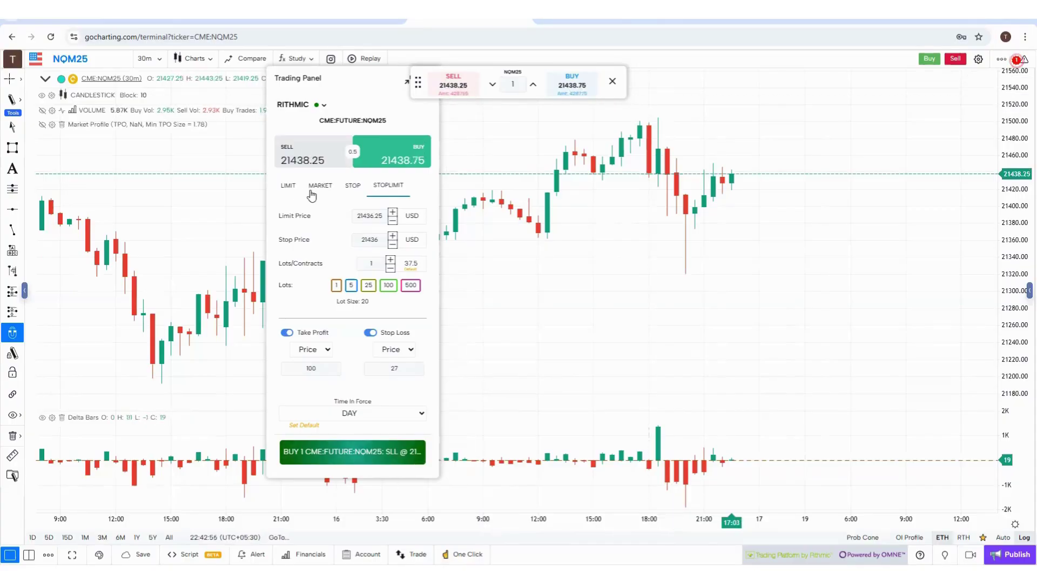
pyautogui.click(293, 186)
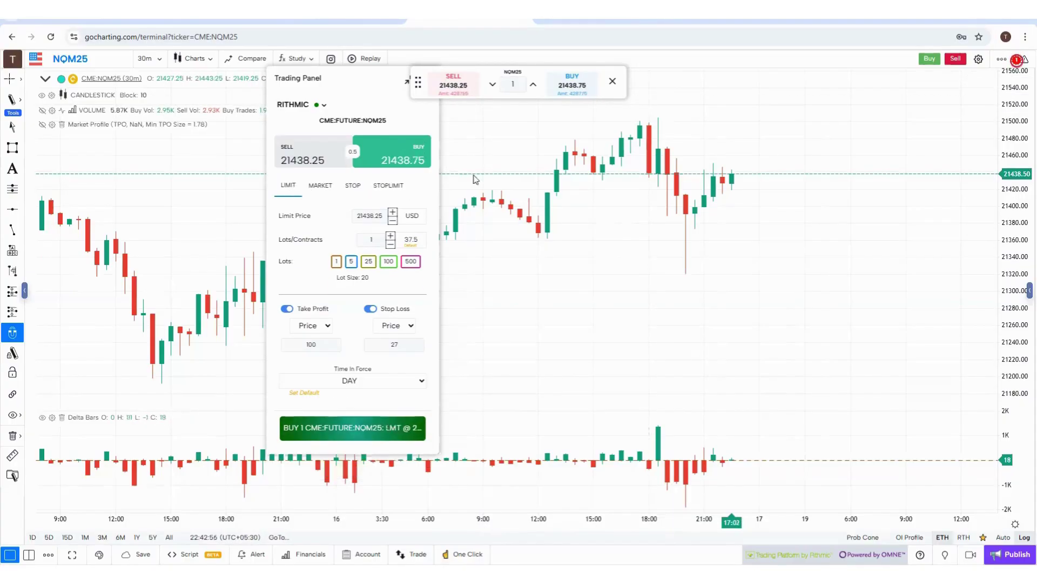
pyautogui.click(612, 81)
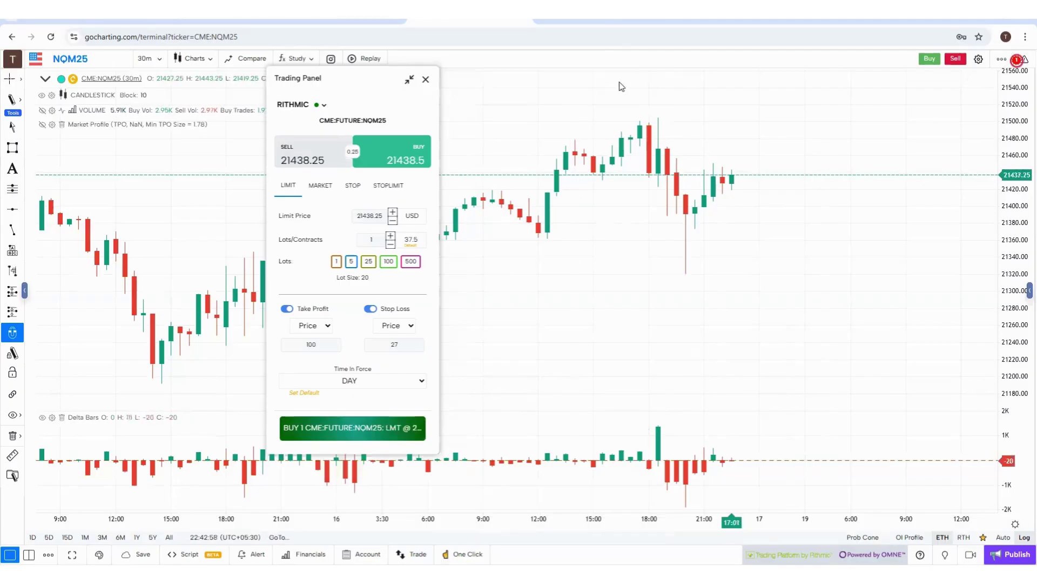
pyautogui.click(993, 206)
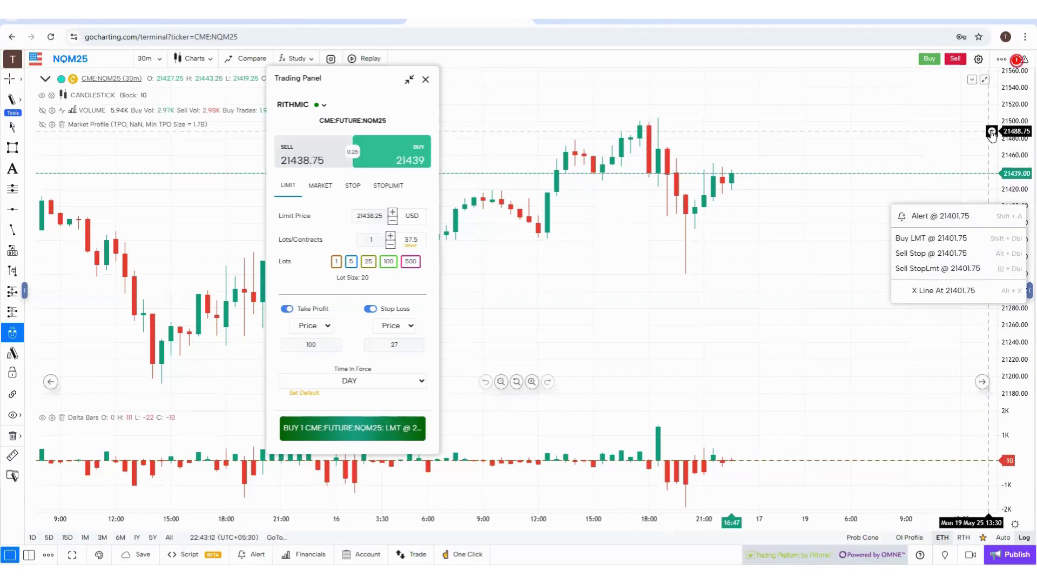
pyautogui.click(991, 130)
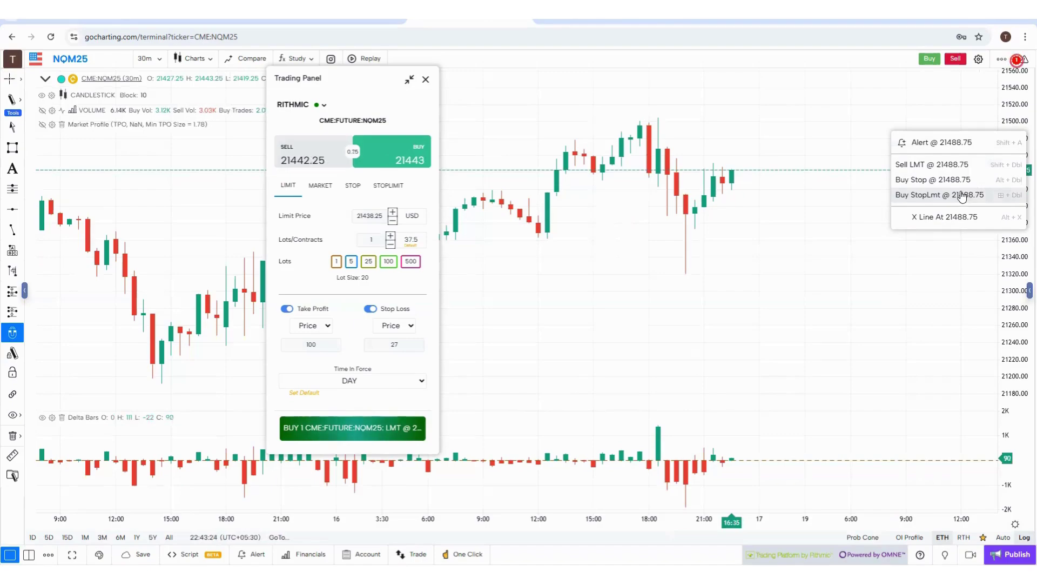
# Change the Trading settings' SL spread from 27 to 50 and close the order panel
pyautogui.click(979, 59)
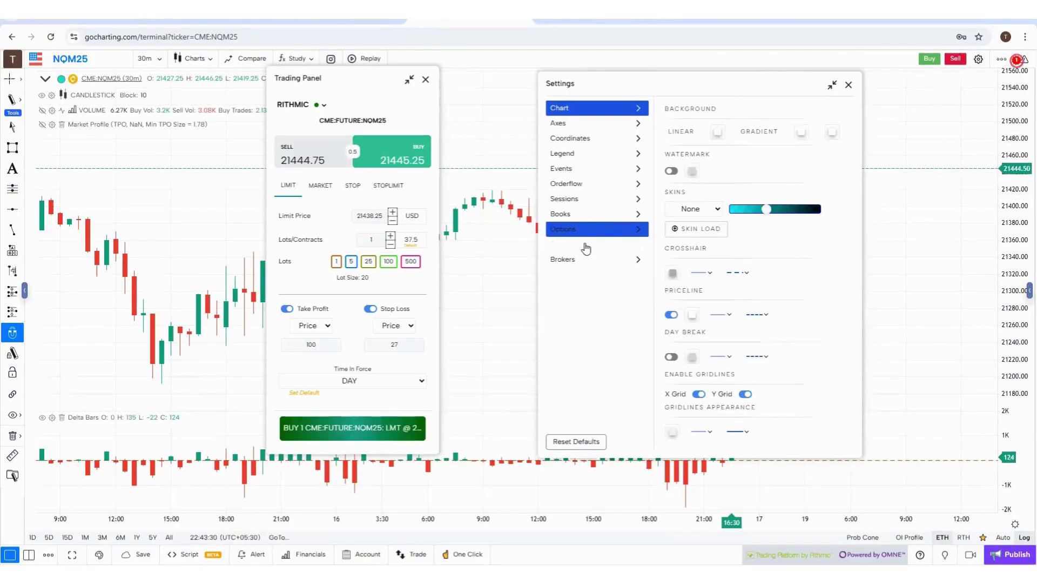
pyautogui.click(586, 243)
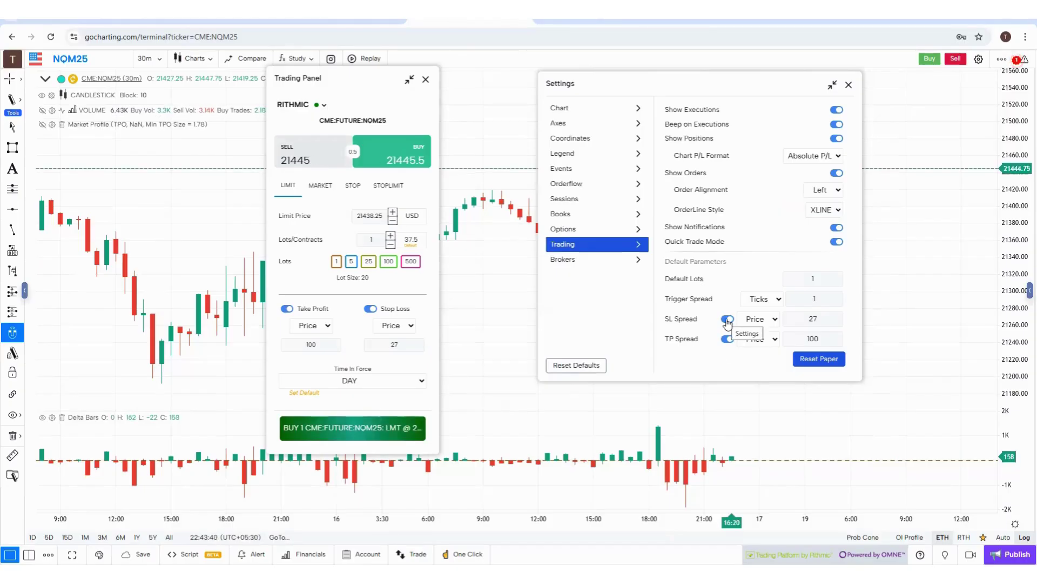
pyautogui.click(820, 317)
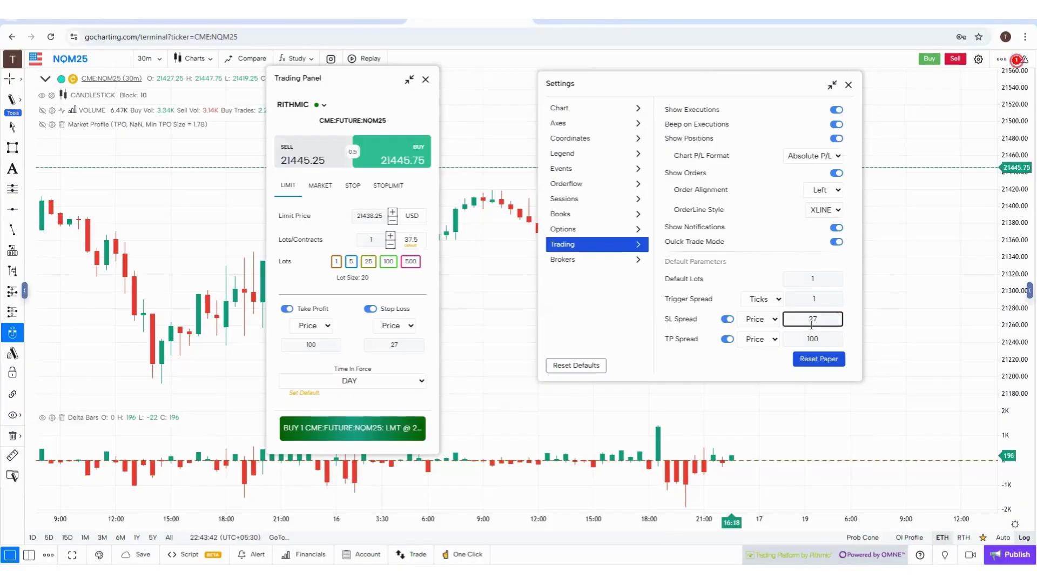
pyautogui.doubleClick(824, 319)
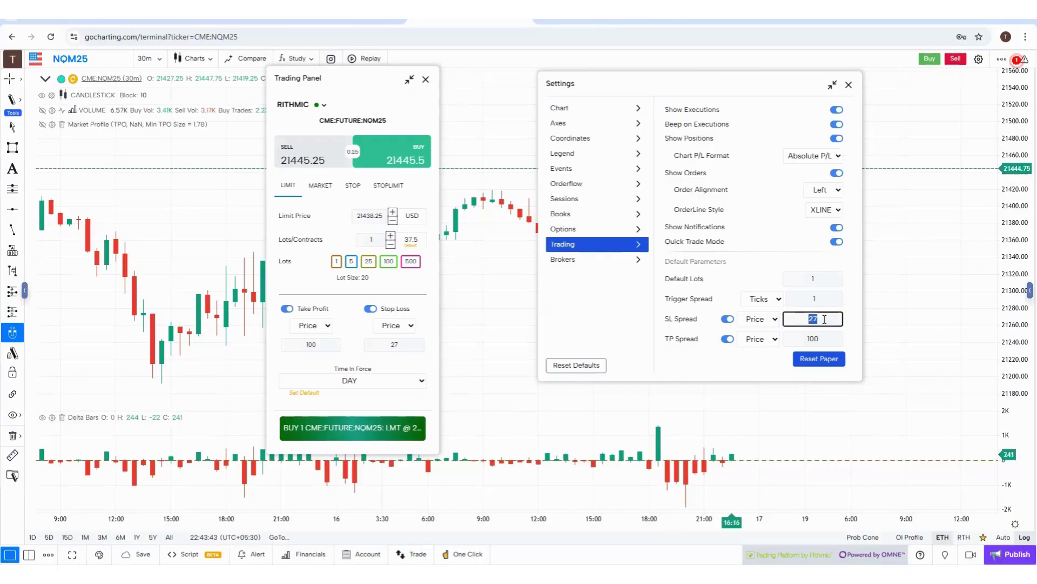
pyautogui.write('50')
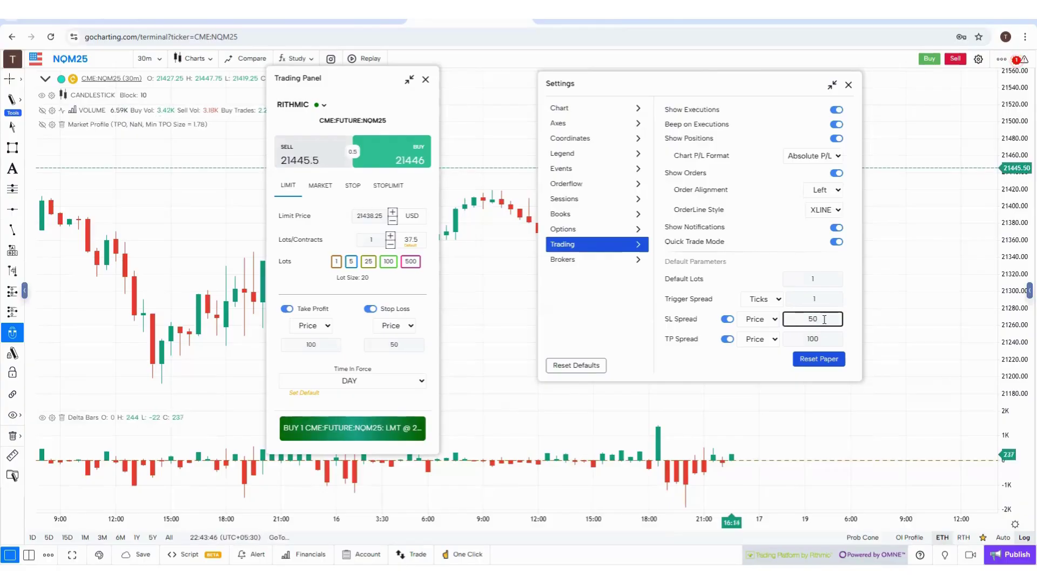
pyautogui.click(426, 81)
pyautogui.click(426, 82)
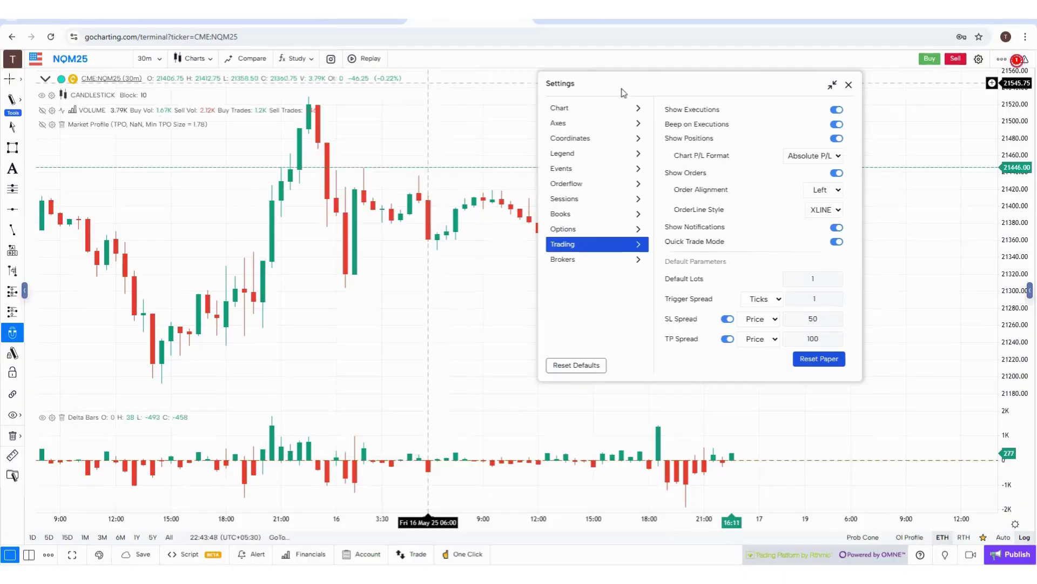
# Reopen the buy order, cycle Market, Stop and Stop Limit types, then select the Trigger Spread field
pyautogui.click(930, 59)
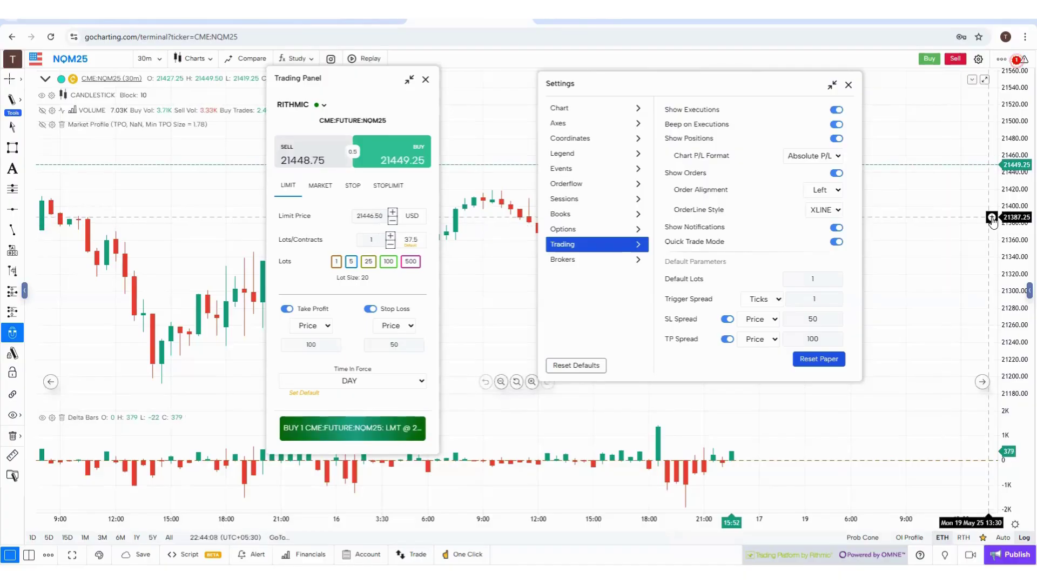
pyautogui.click(319, 187)
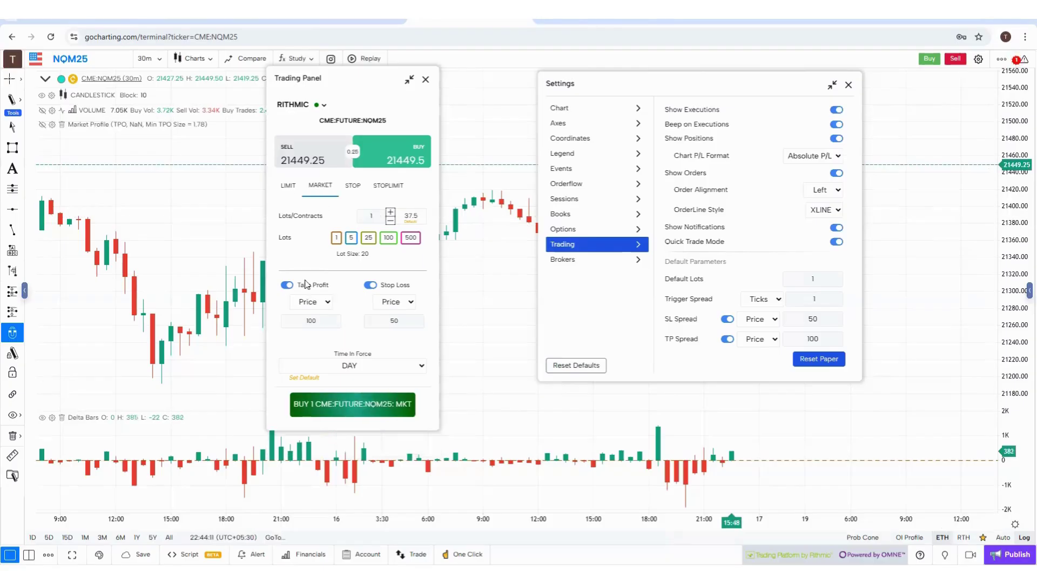
pyautogui.click(354, 187)
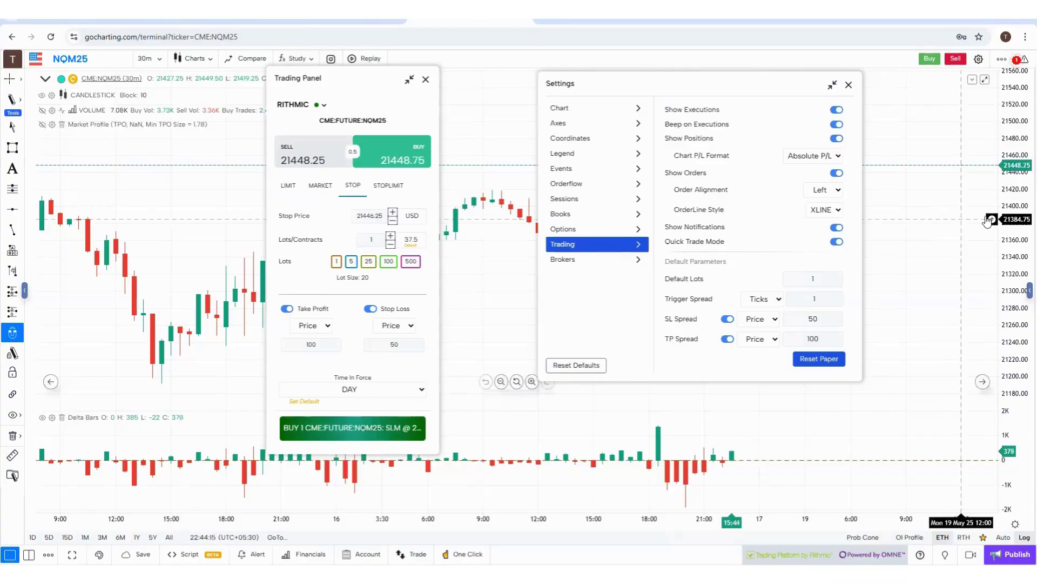
pyautogui.click(386, 186)
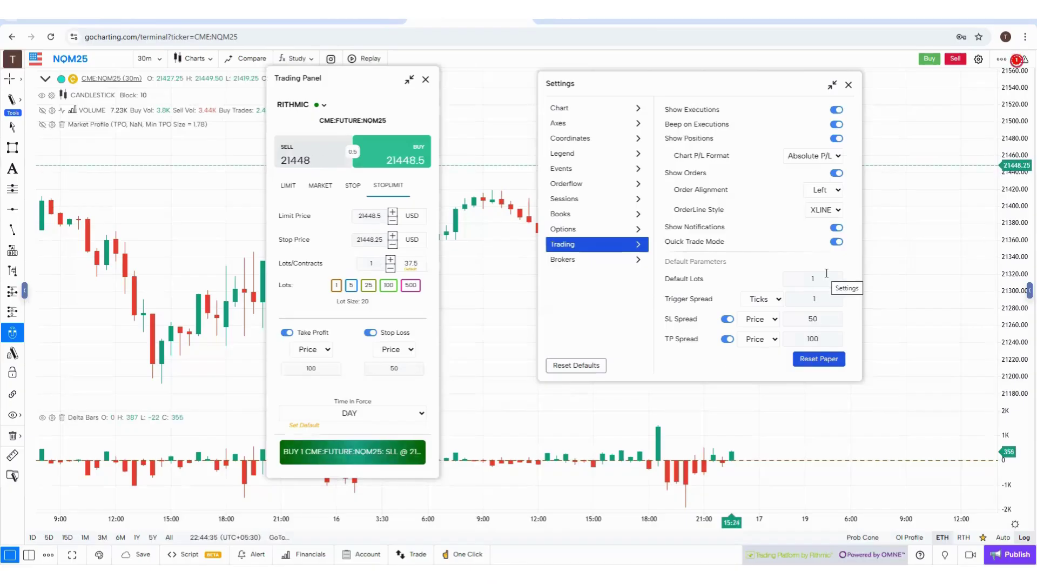
pyautogui.click(813, 300)
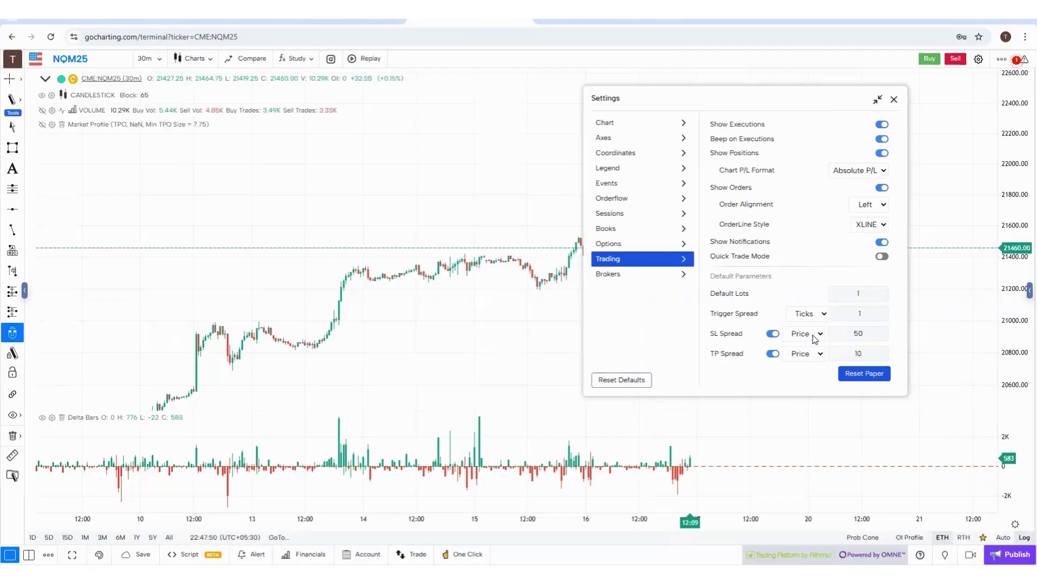
# Set both stop-loss and take-profit spread types to Offset and select the take-profit spread of 10
pyautogui.click(816, 333)
pyautogui.click(810, 362)
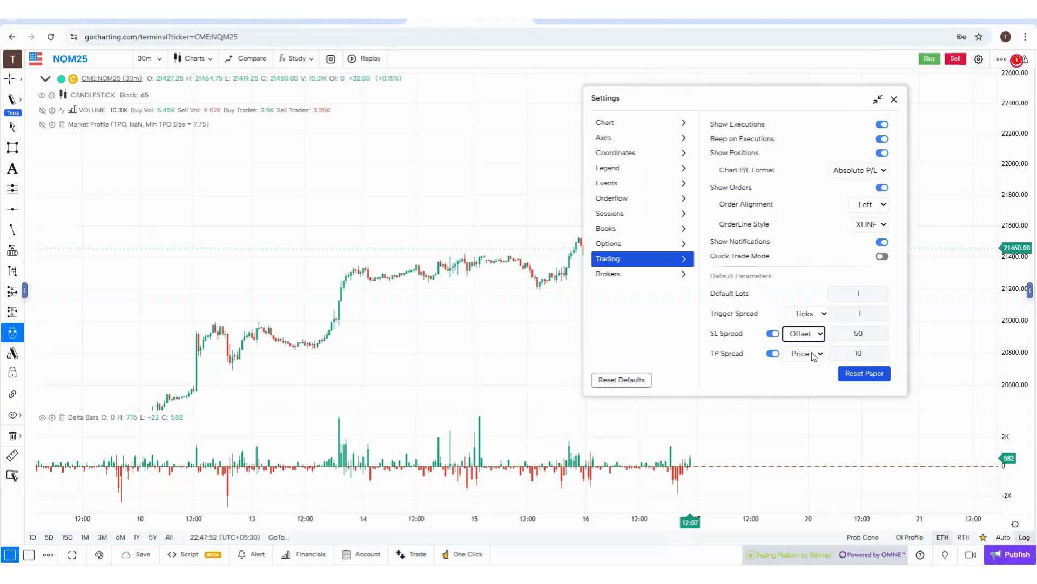
pyautogui.click(813, 355)
pyautogui.click(807, 382)
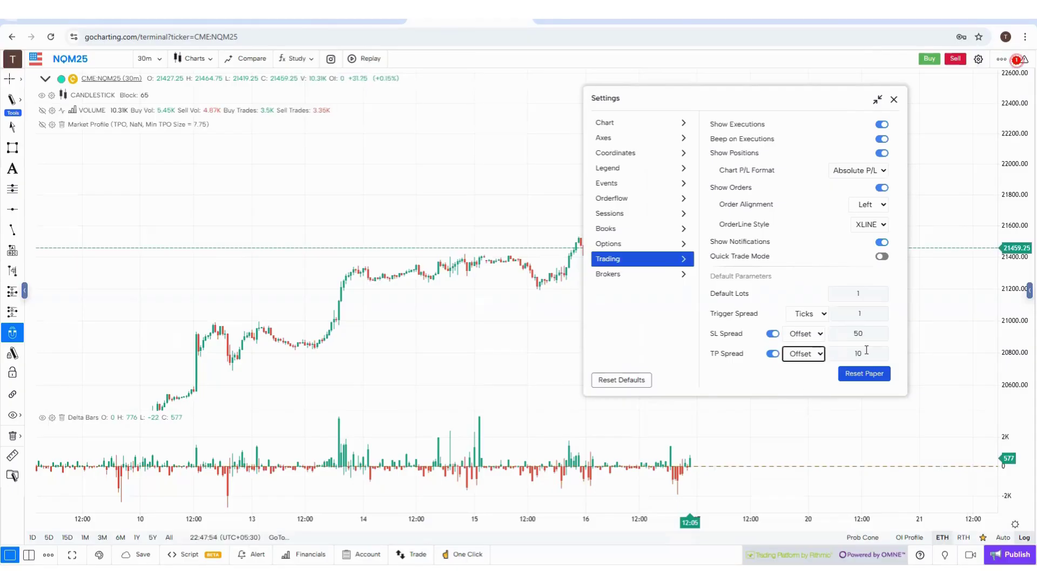
pyautogui.click(867, 352)
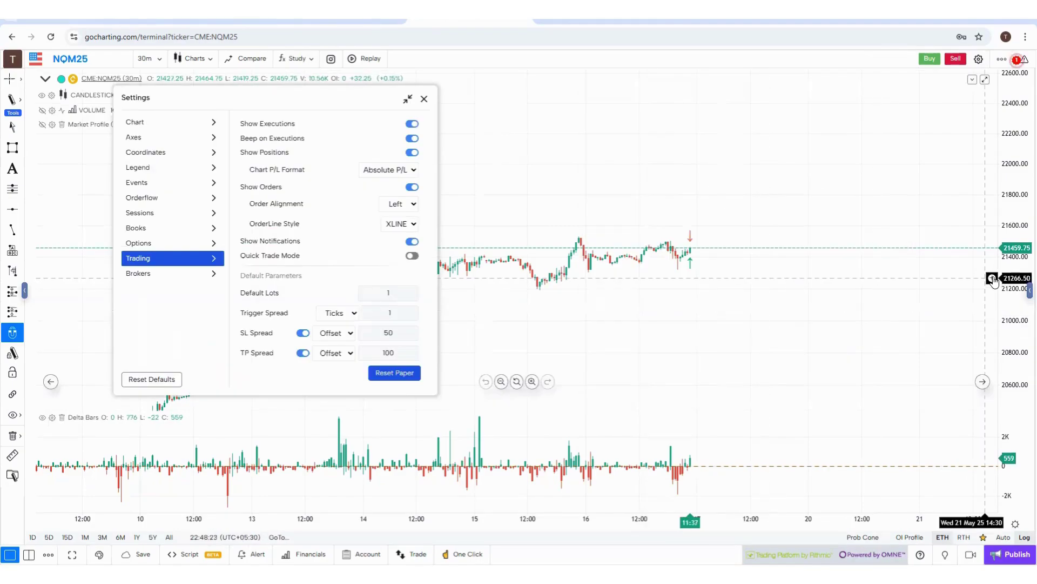
# Place a 1-lot buy limit on NQM25 at 21276.75
pyautogui.click(993, 279)
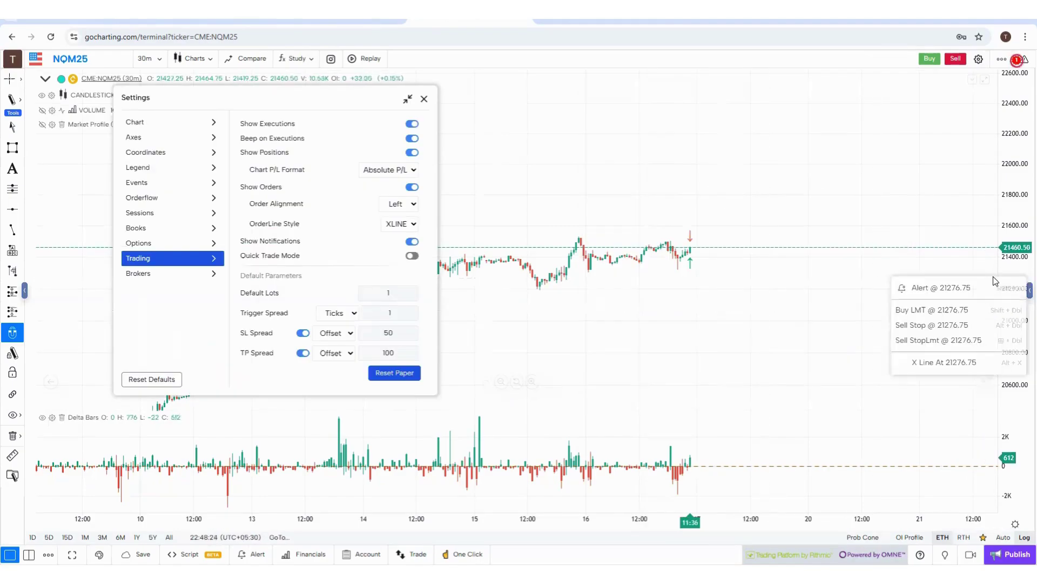
pyautogui.click(957, 315)
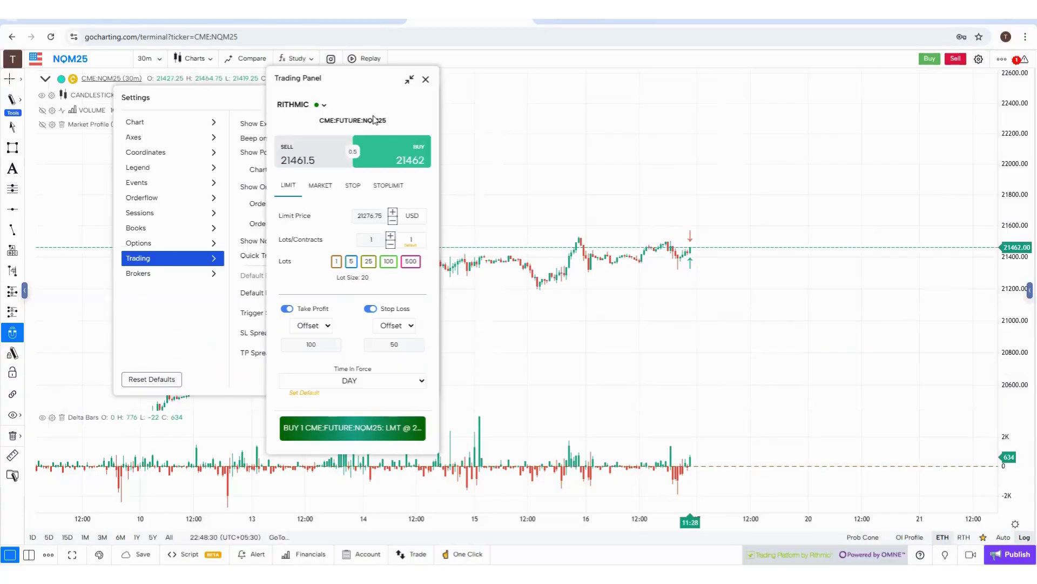
pyautogui.moveTo(343, 74); pyautogui.dragTo(515, 77)
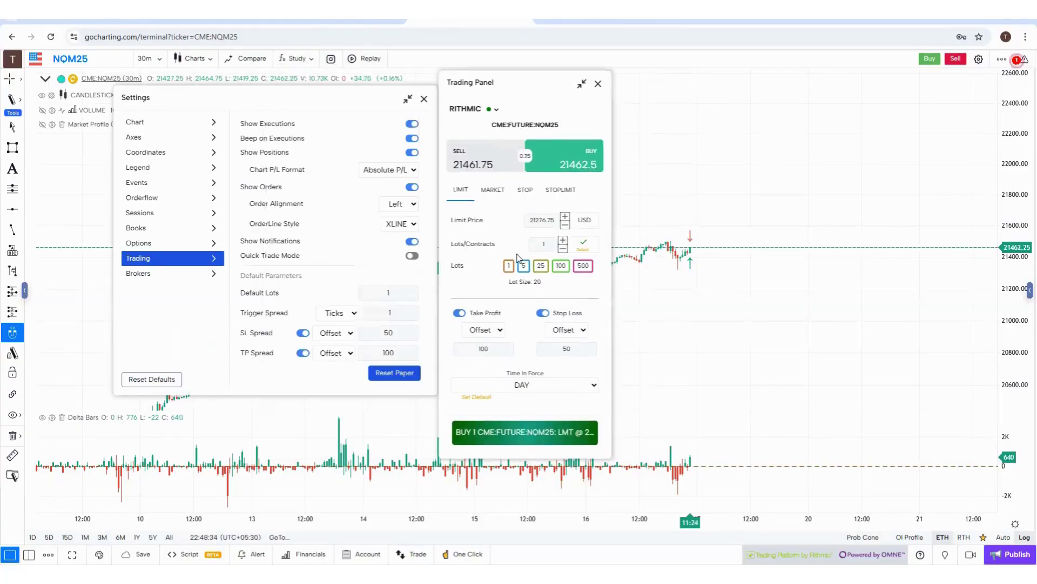
pyautogui.click(542, 431)
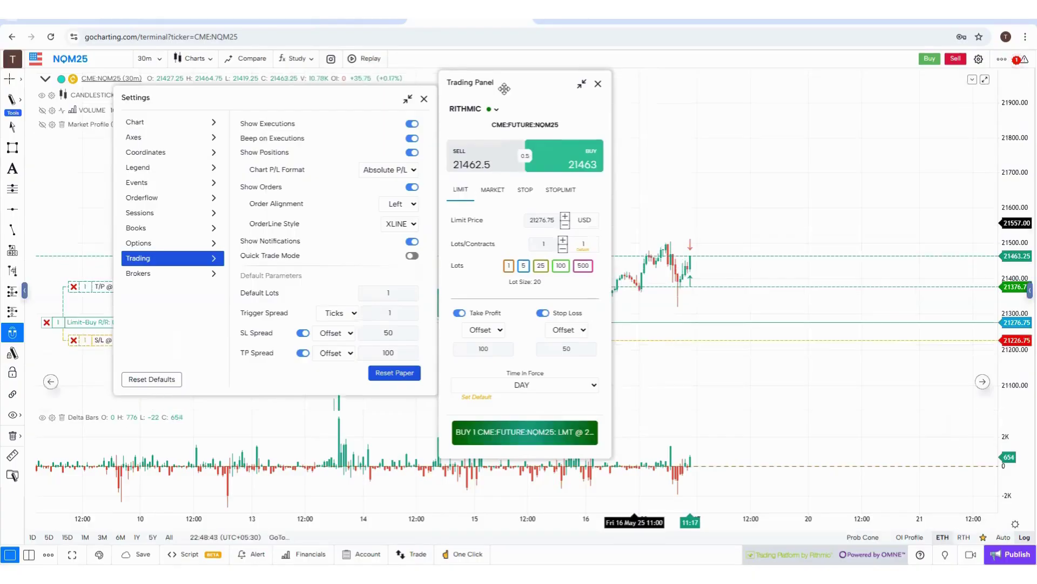
# Set Order Alignment to Right in the Trading settings, moving the order ticket aside
pyautogui.moveTo(528, 88); pyautogui.dragTo(569, 100)
pyautogui.moveTo(341, 90); pyautogui.dragTo(421, 97)
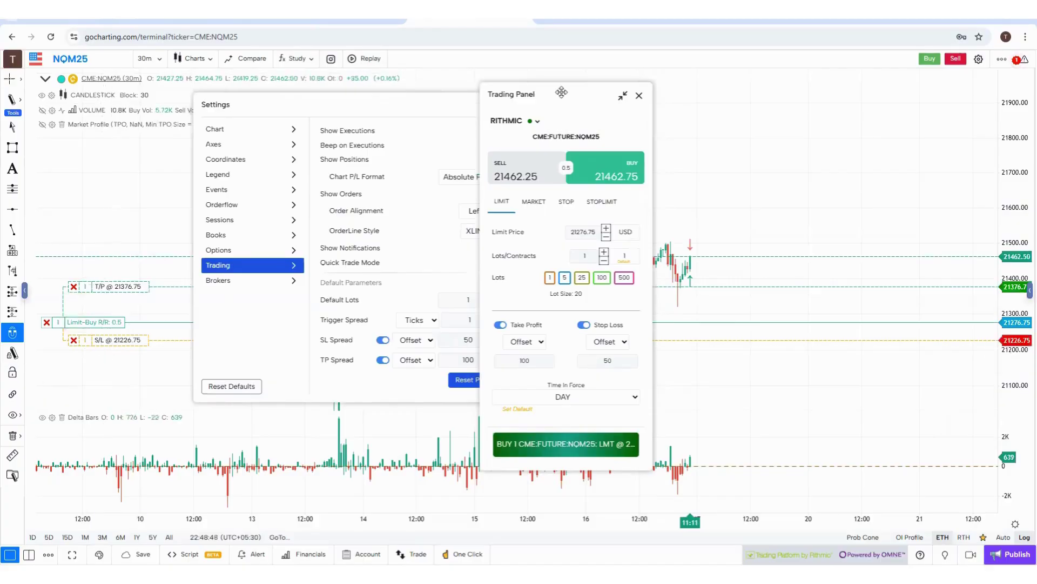
pyautogui.moveTo(594, 95); pyautogui.dragTo(625, 99)
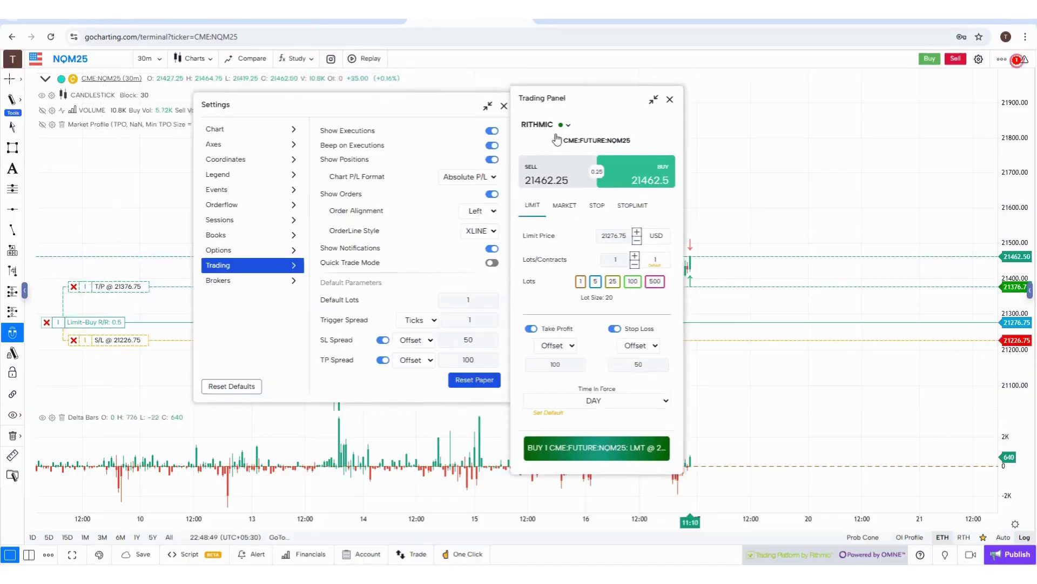
pyautogui.click(479, 210)
pyautogui.click(480, 252)
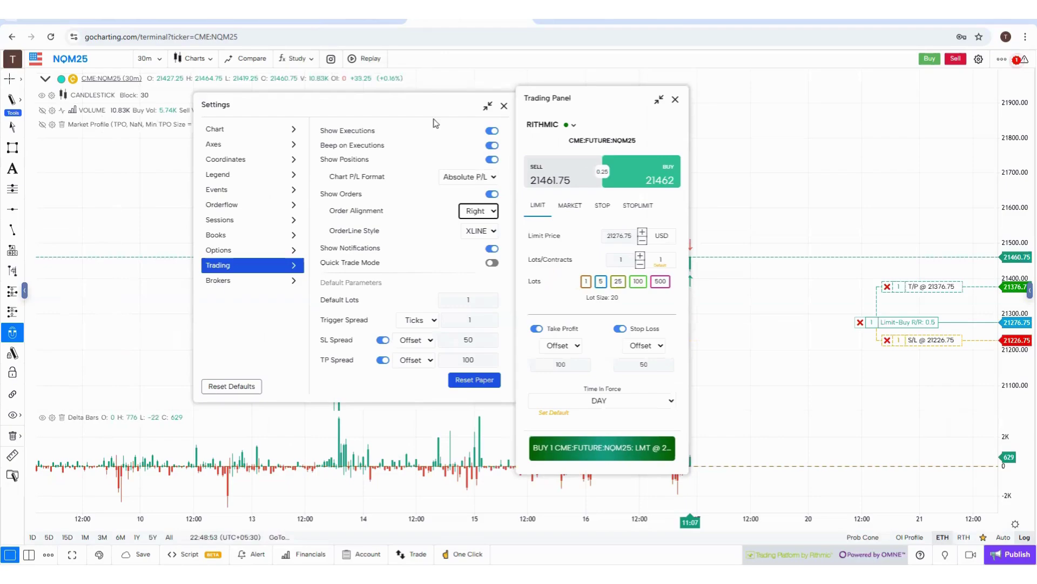
pyautogui.moveTo(589, 103); pyautogui.dragTo(489, 88)
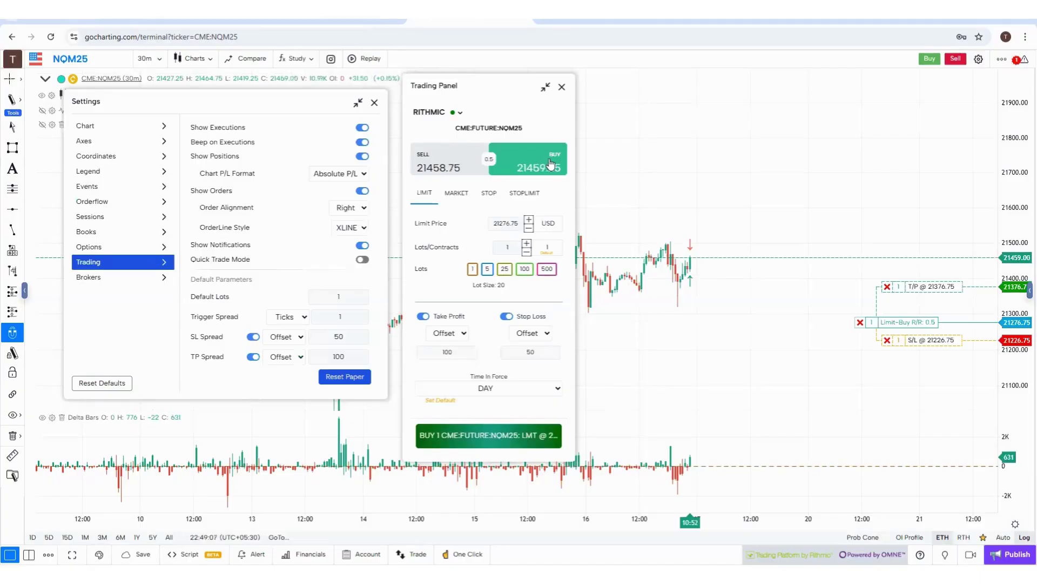
# Delete the pending buy limit order and close the order ticket
pyautogui.click(860, 324)
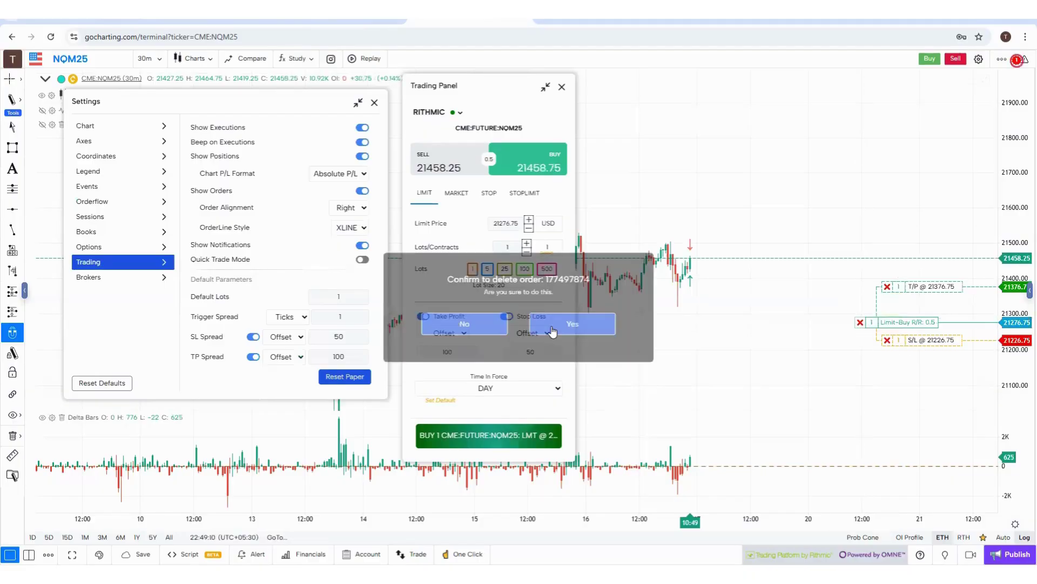
pyautogui.click(552, 329)
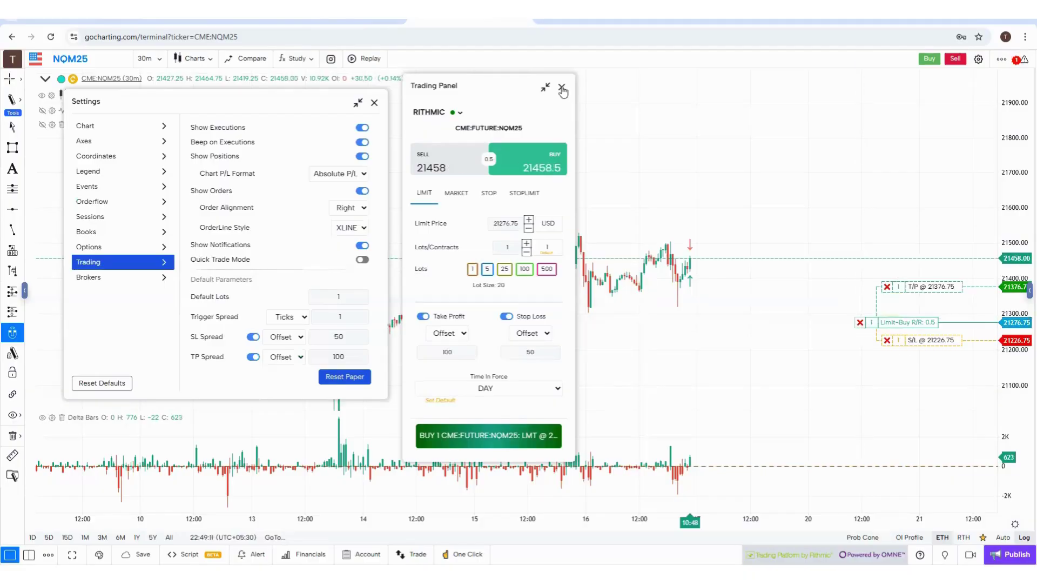
pyautogui.click(562, 88)
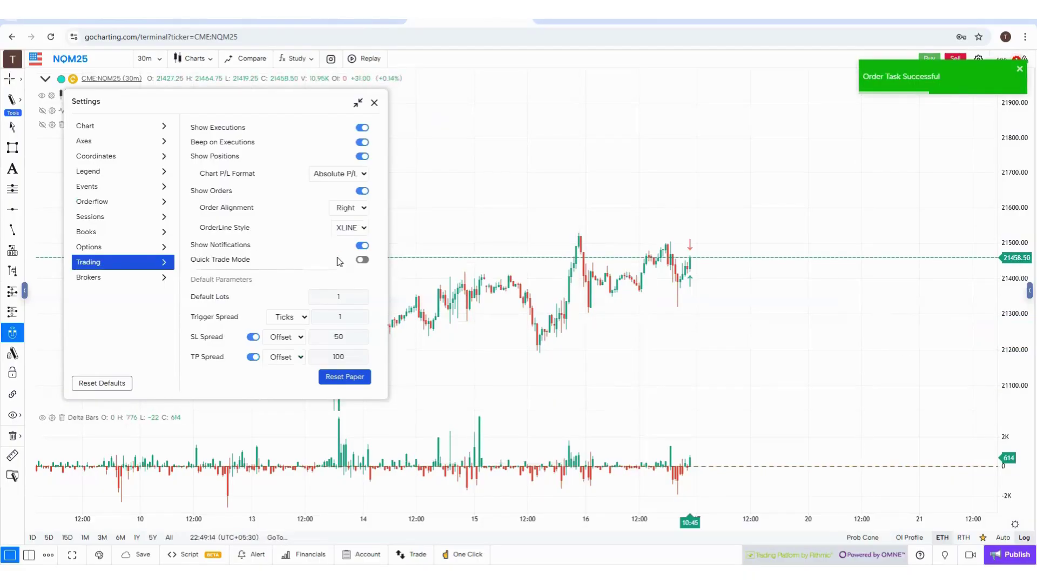
# Turn Quick Trade Mode on and choose a buy limit at 21373.5
pyautogui.click(363, 260)
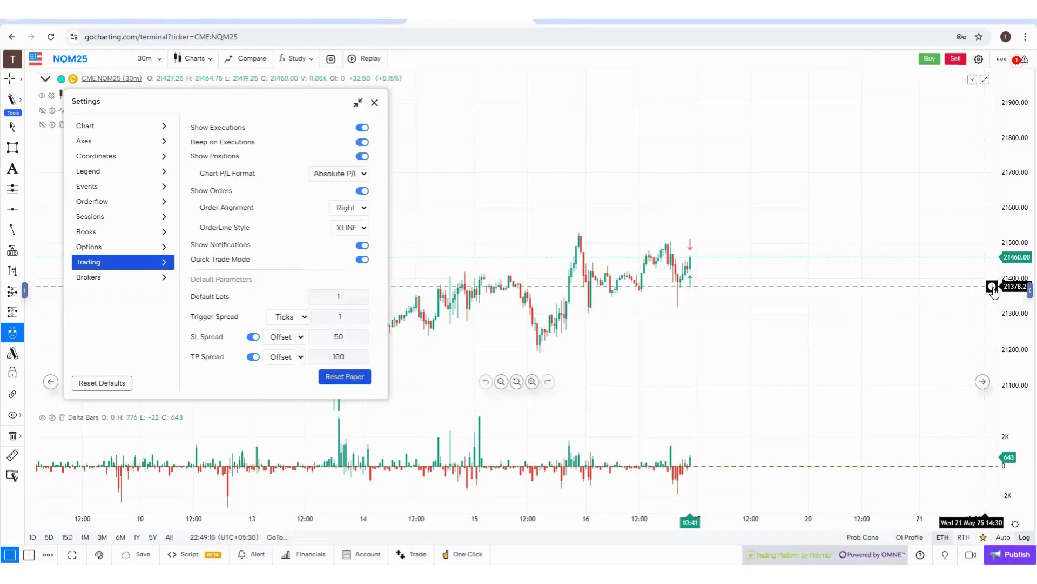
pyautogui.click(992, 287)
pyautogui.click(949, 323)
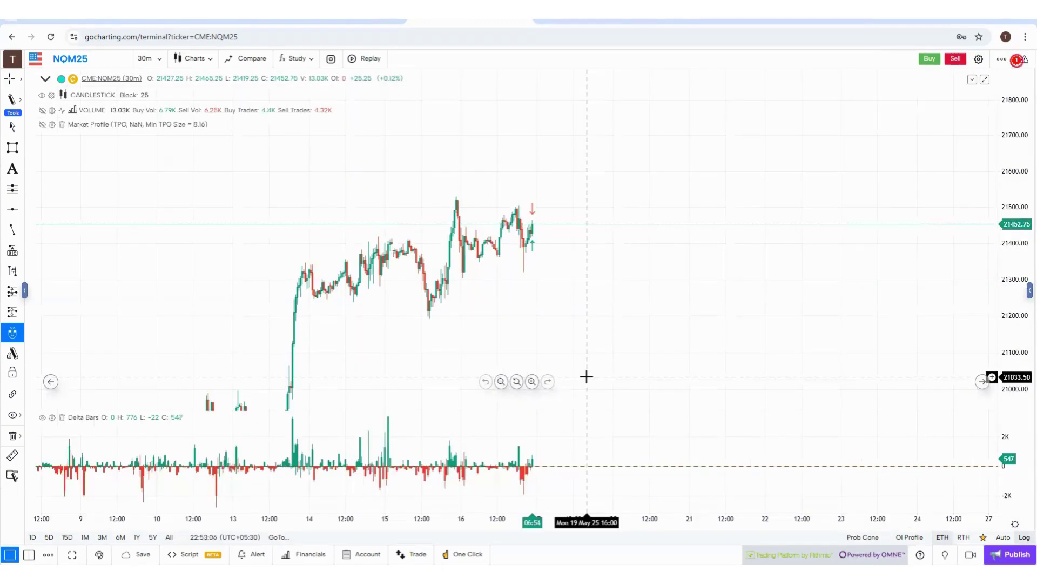
# Bring up the One Click buy/sell quotes for NQM25, then dismiss them with Esc
pyautogui.click(467, 555)
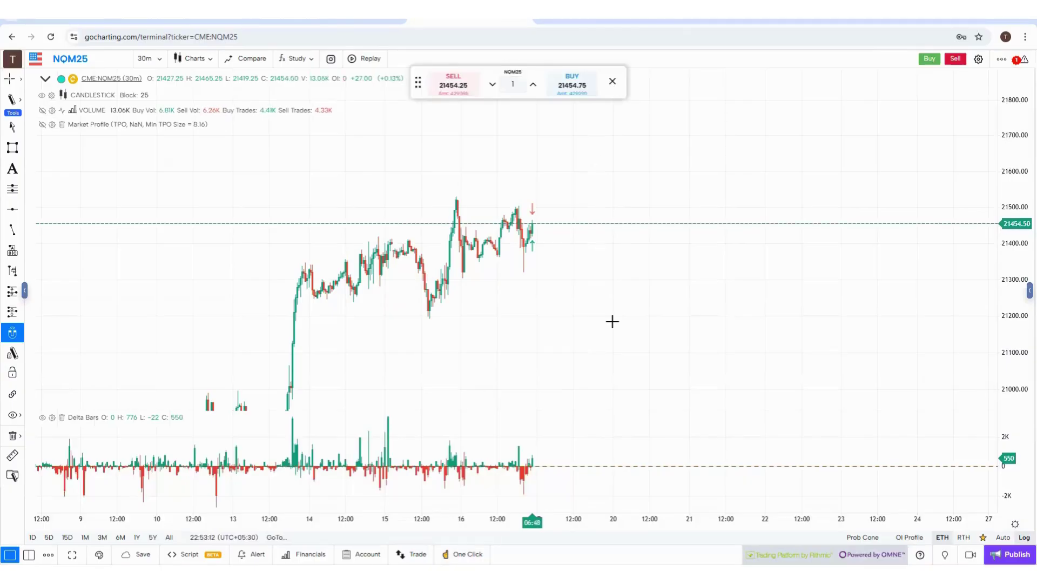
pyautogui.press('Escape')
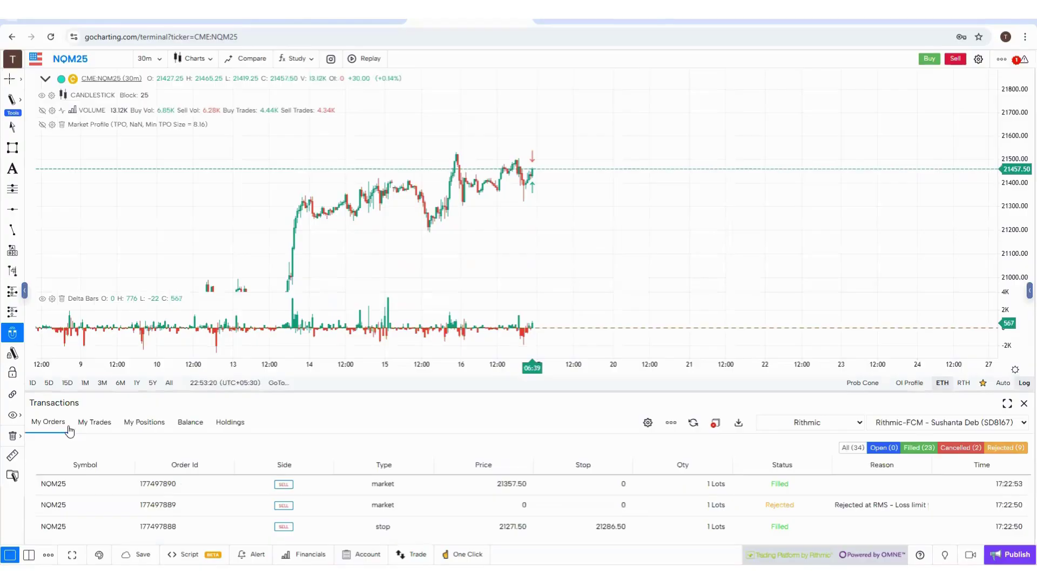
# Review the My Trades, My Positions, Holdings and Balance tabs of the Transactions panel
pyautogui.click(89, 424)
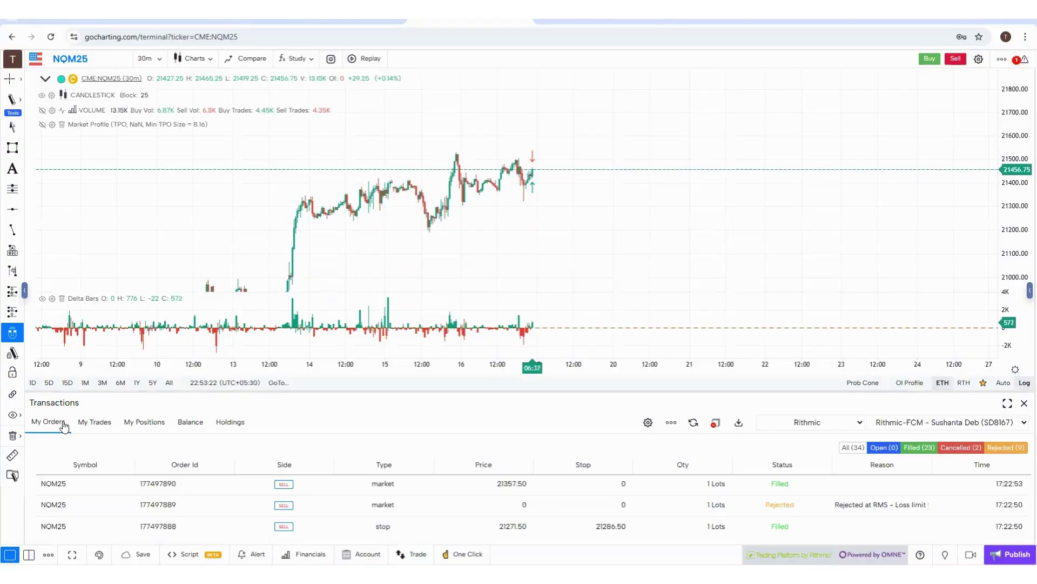
pyautogui.click(148, 427)
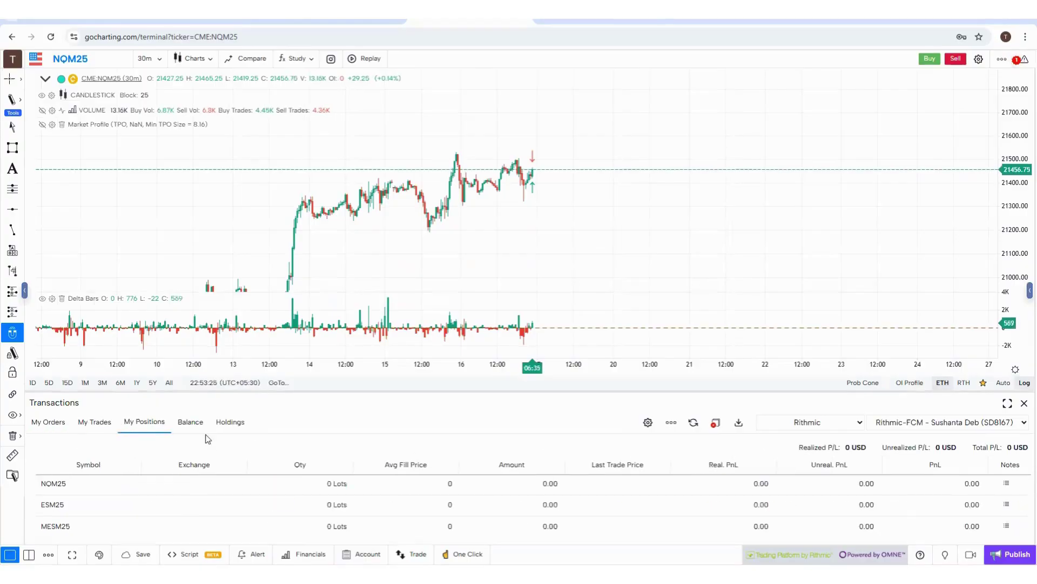
pyautogui.click(243, 426)
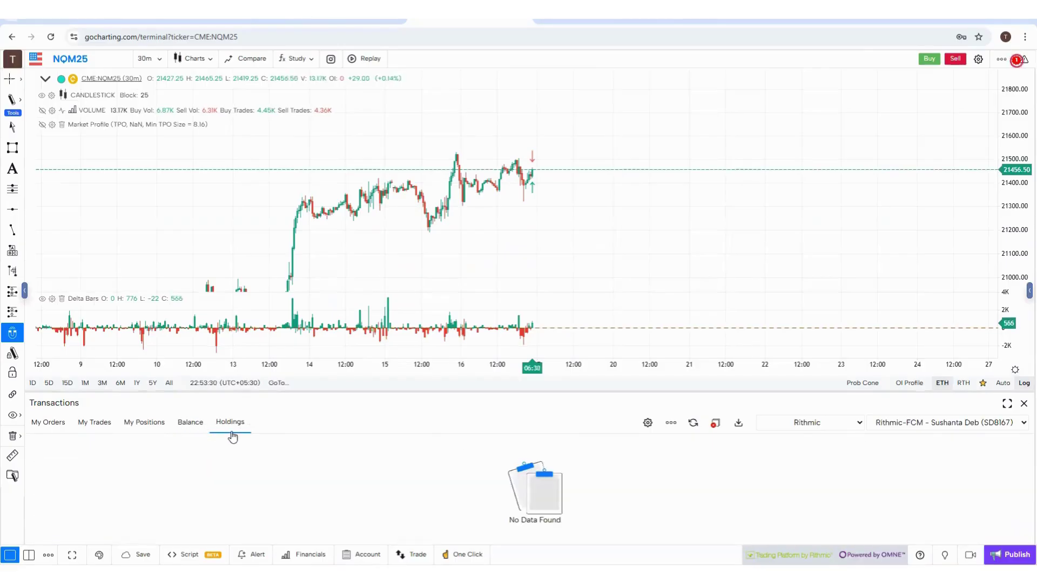
pyautogui.click(195, 428)
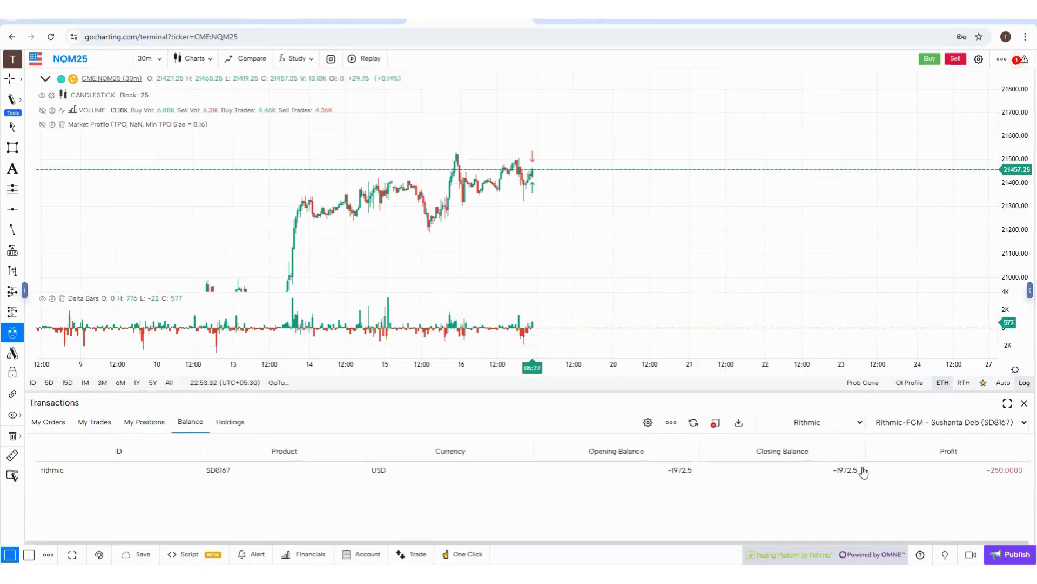
# Check the broker and trading account lists, keeping Rithmic unchanged, then close the Transactions panel
pyautogui.click(965, 423)
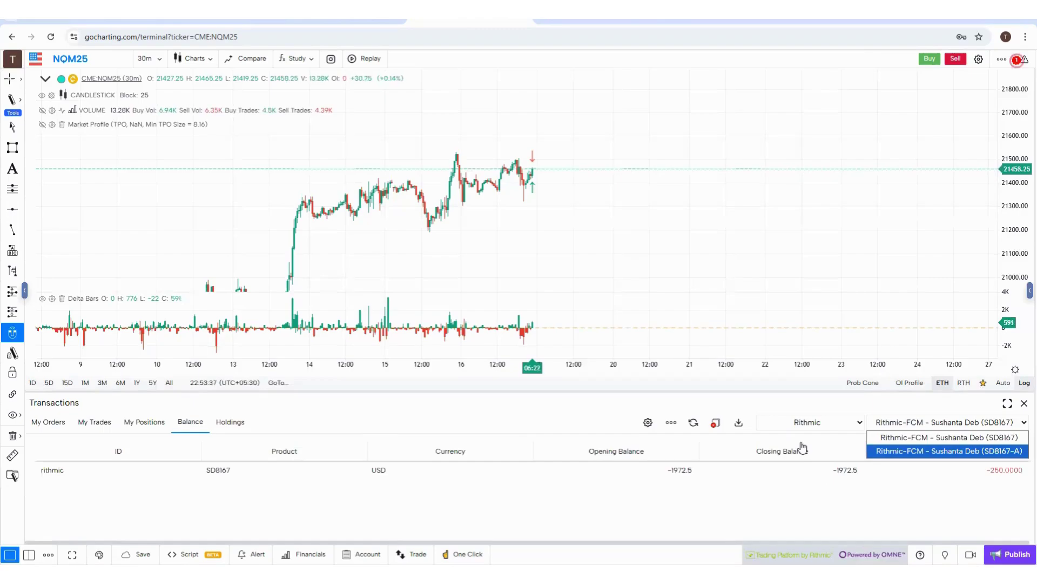
pyautogui.click(801, 421)
pyautogui.click(801, 420)
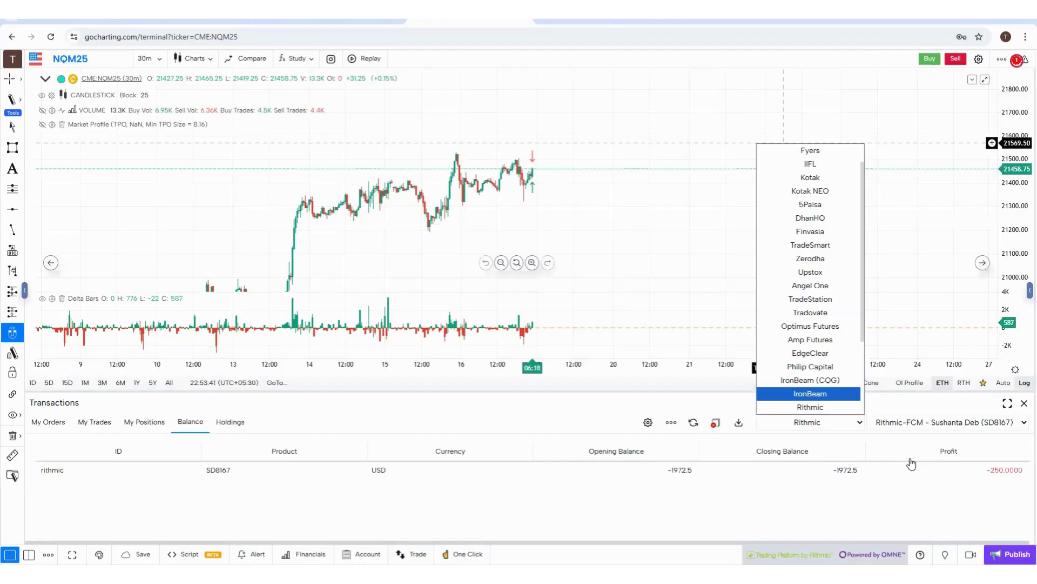
pyautogui.click(923, 429)
pyautogui.click(923, 427)
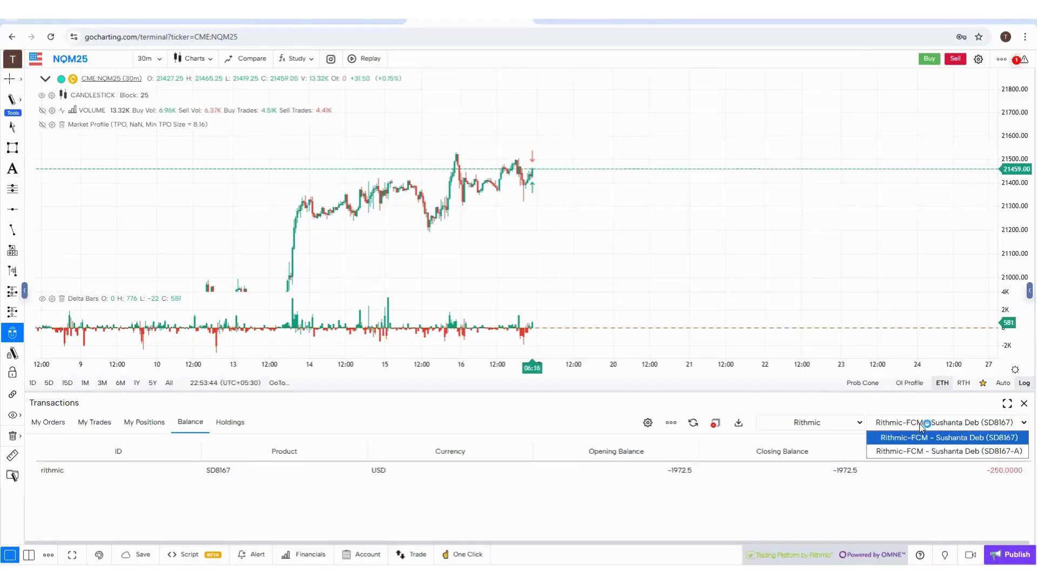
pyautogui.click(908, 497)
pyautogui.click(1023, 404)
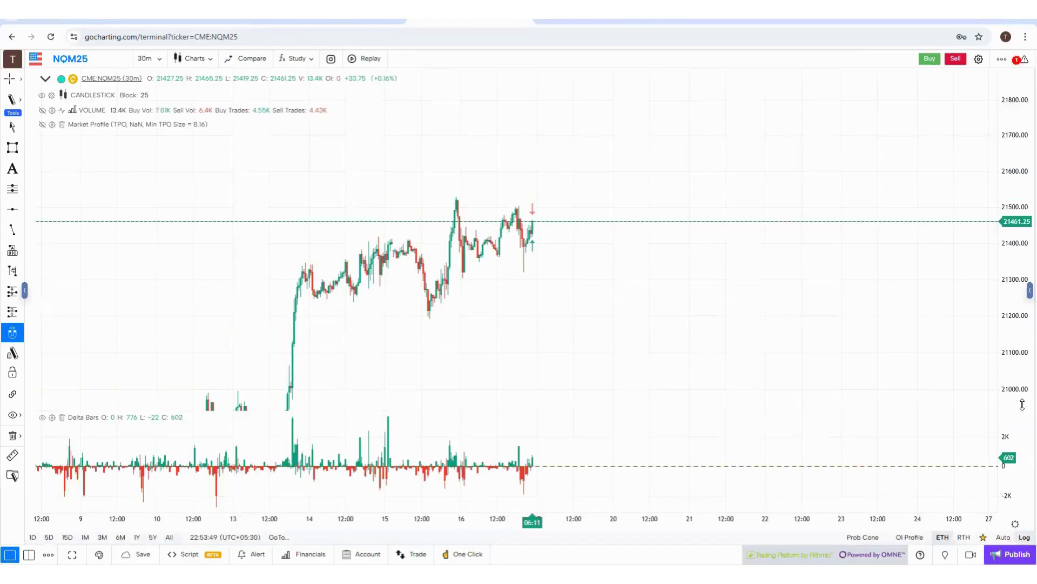